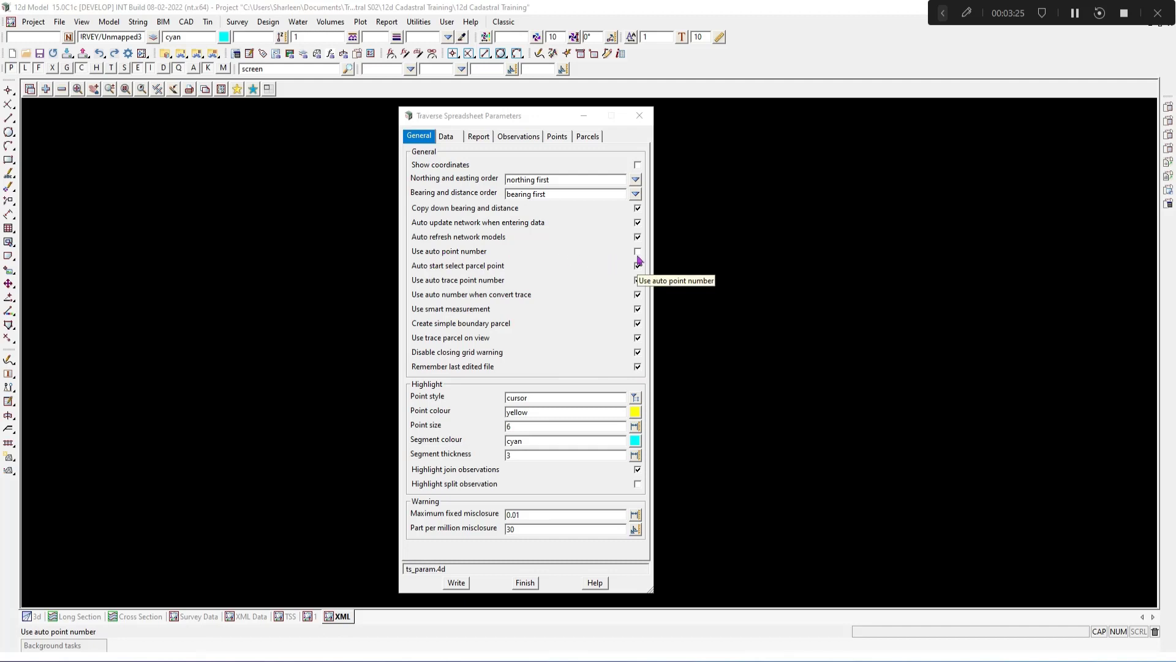
Step: Review each tab of the Traverse Spreadsheet Parameters dialog: Data, Report, Observations, Points and Parcels
{"action": "left_click", "coordinate": [456, 137]}
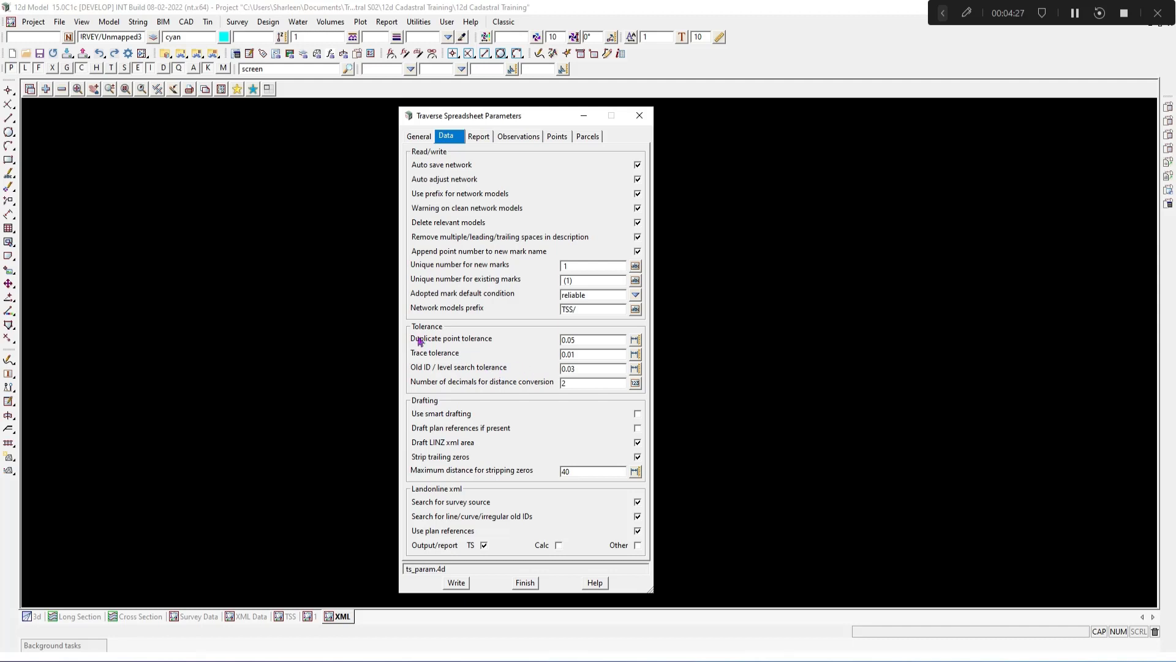
{"action": "left_click", "coordinate": [482, 138]}
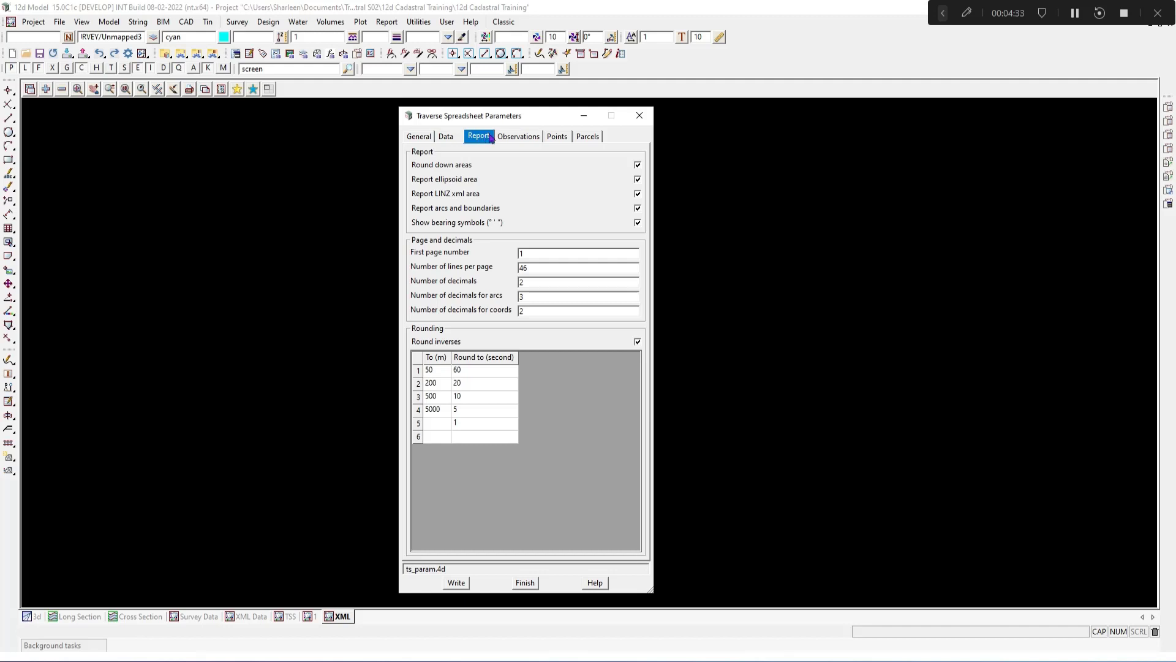
{"action": "left_click", "coordinate": [511, 137]}
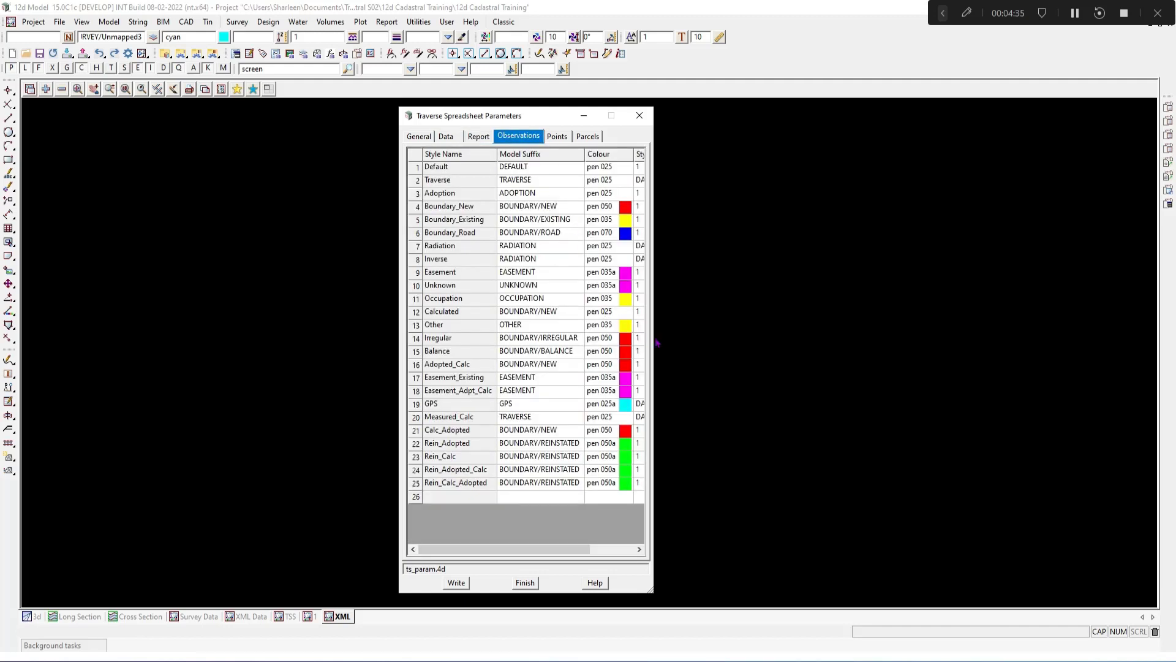
{"action": "left_click_drag", "start_coordinate": [654, 340], "coordinate": [846, 350]}
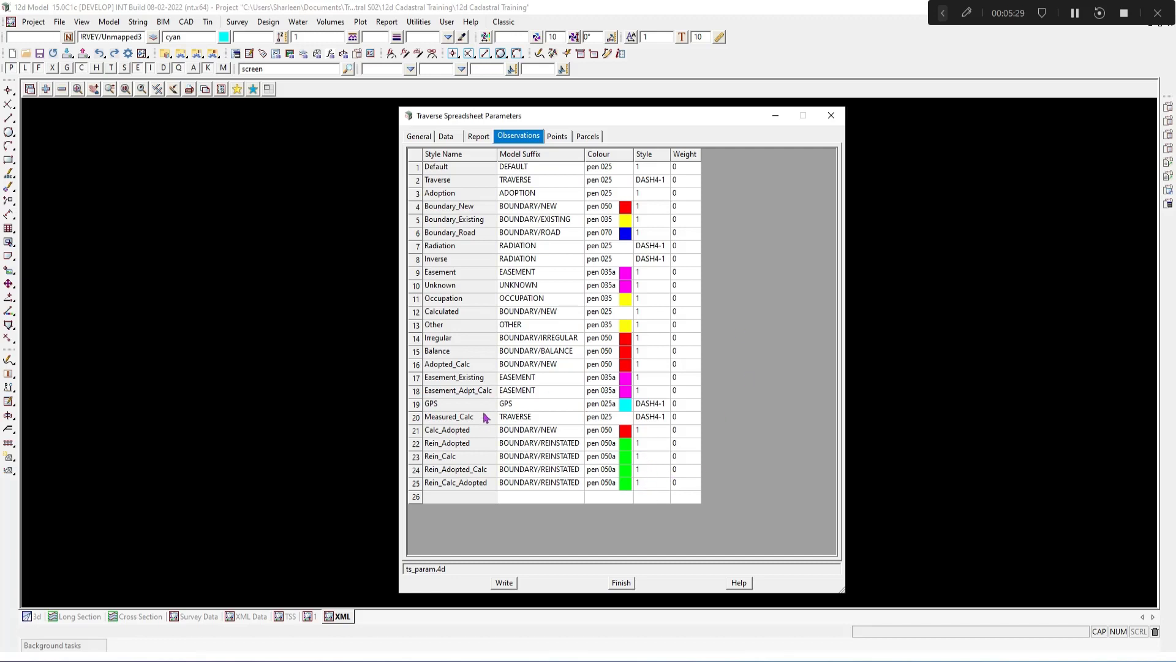
{"action": "left_click", "coordinate": [554, 138]}
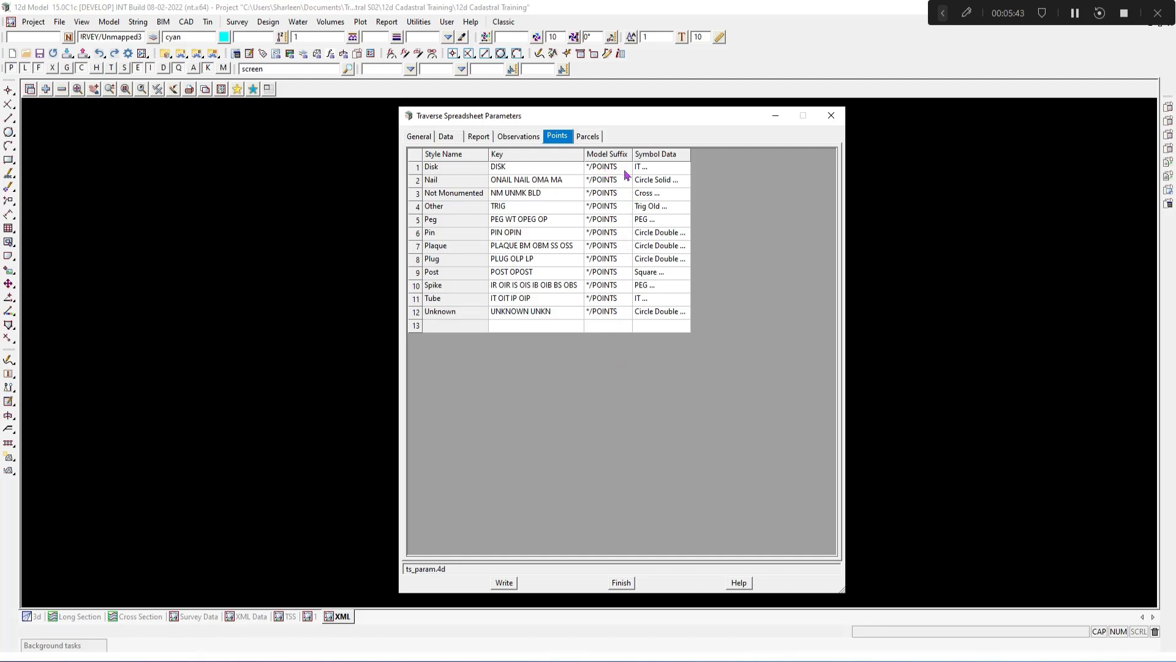
{"action": "left_click", "coordinate": [592, 141]}
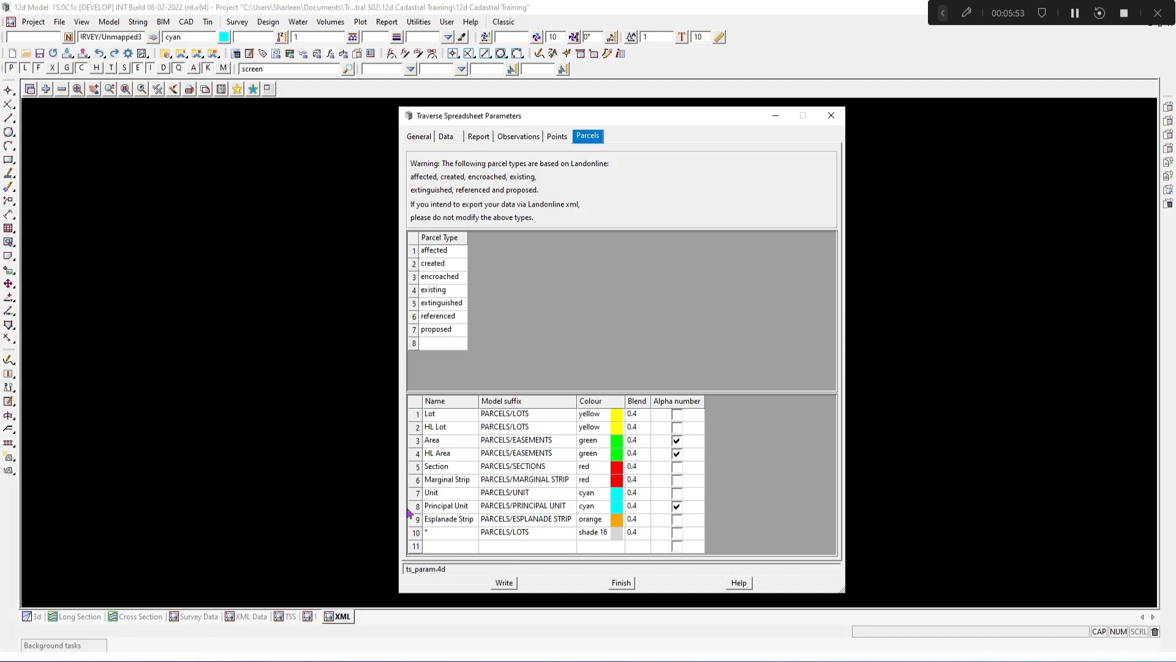
Step: Write the traverse spreadsheet parameters to the ts_param.4d setup file
{"action": "left_click", "coordinate": [418, 428]}
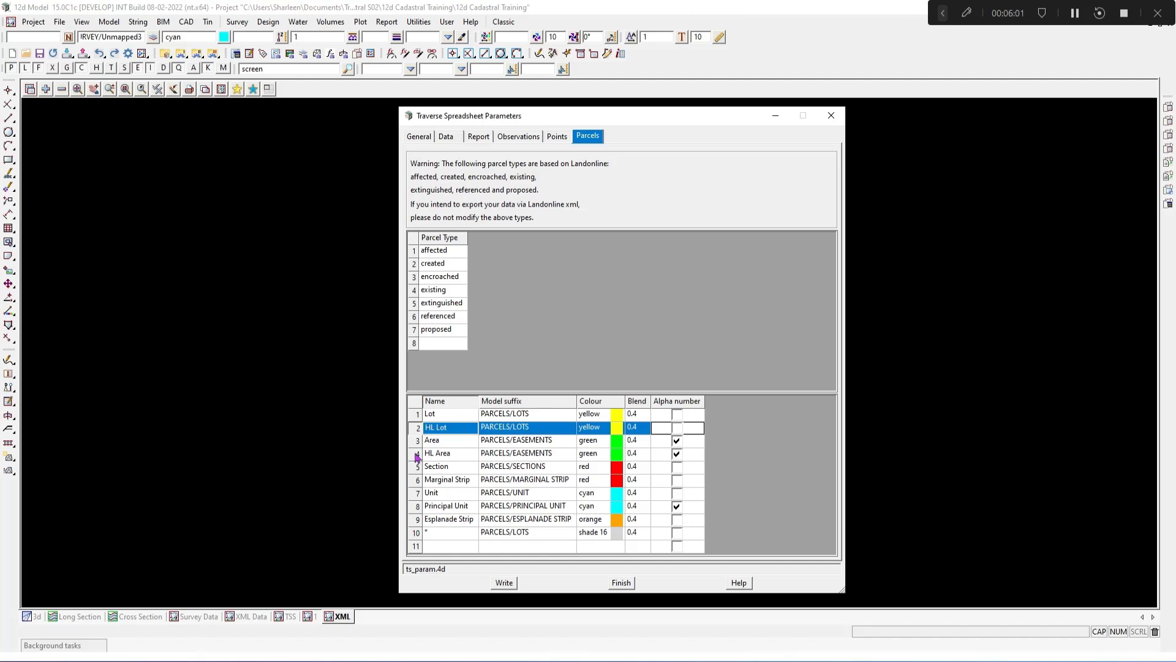
{"action": "left_click", "coordinate": [416, 456]}
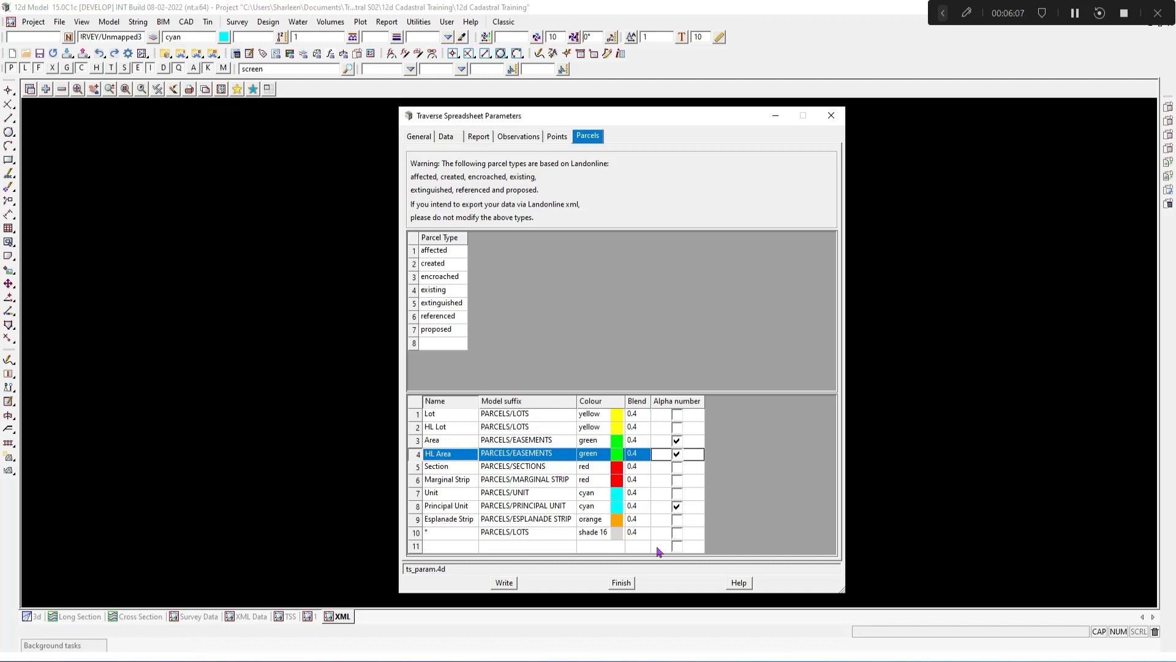
{"action": "left_click", "coordinate": [504, 583]}
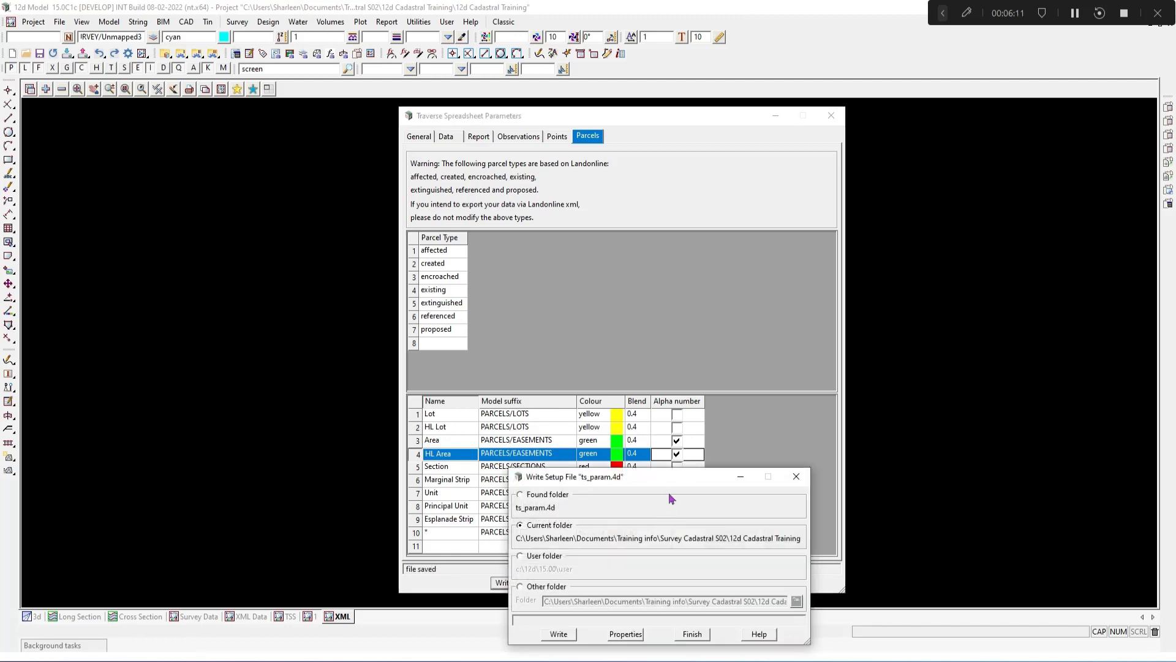
{"action": "left_click_drag", "start_coordinate": [674, 486], "coordinate": [730, 334]}
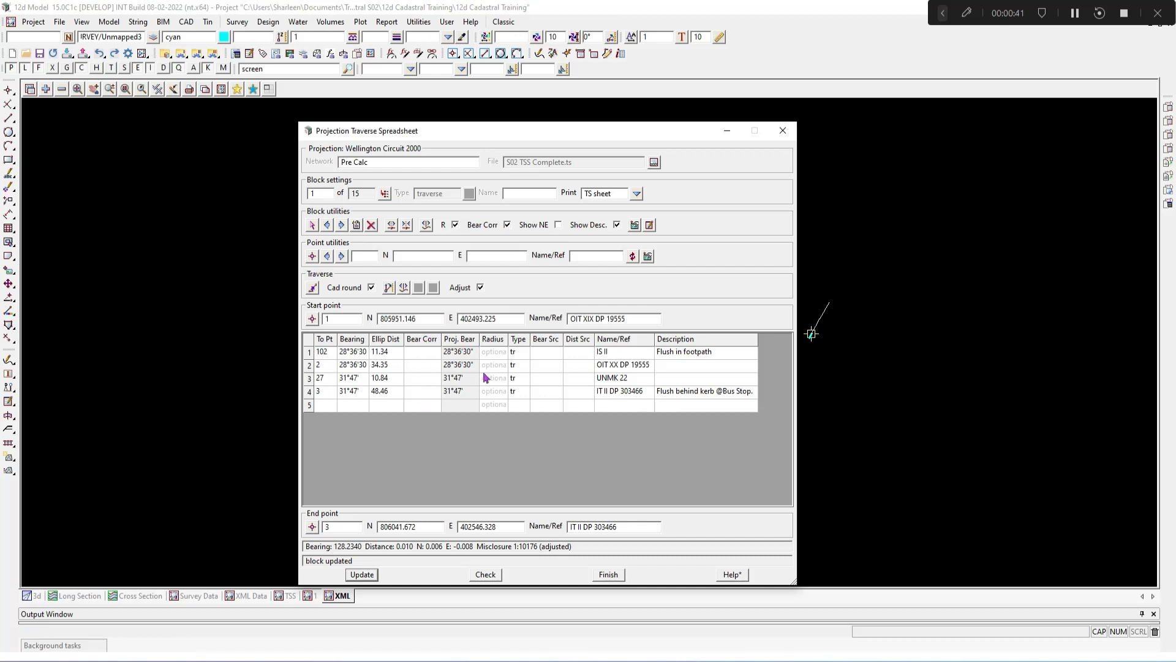
Step: Toggle the bearing correction columns off and back on, and move to traverse block 2
{"action": "left_click", "coordinate": [508, 226]}
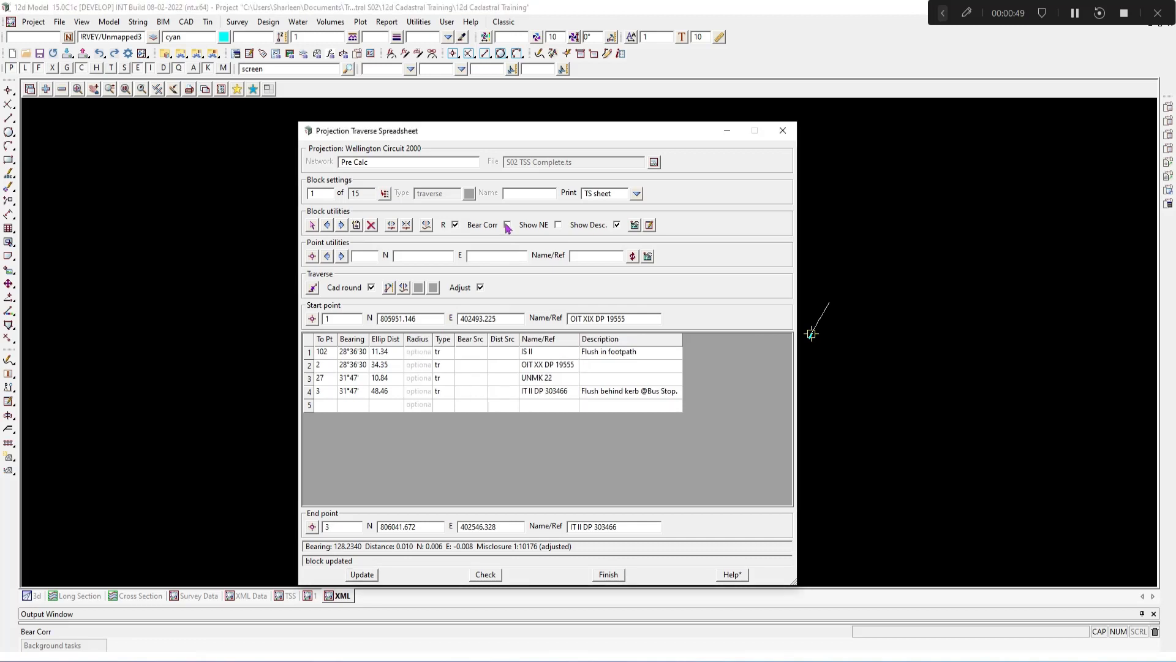
{"action": "left_click", "coordinate": [508, 226]}
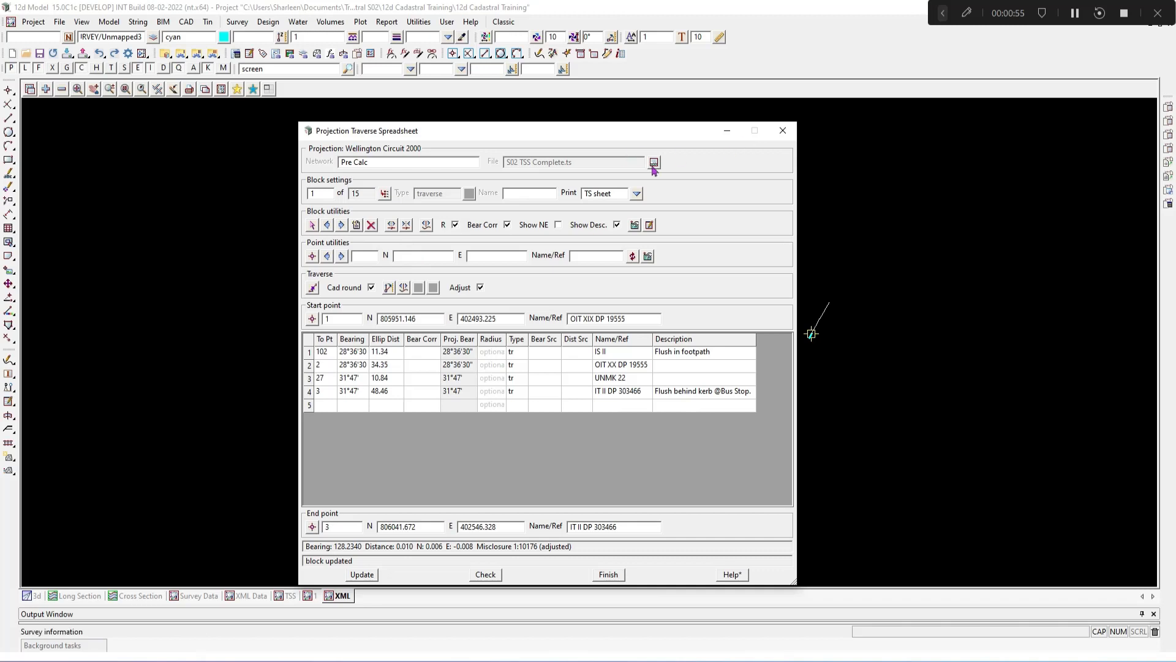
{"action": "left_click", "coordinate": [341, 224]}
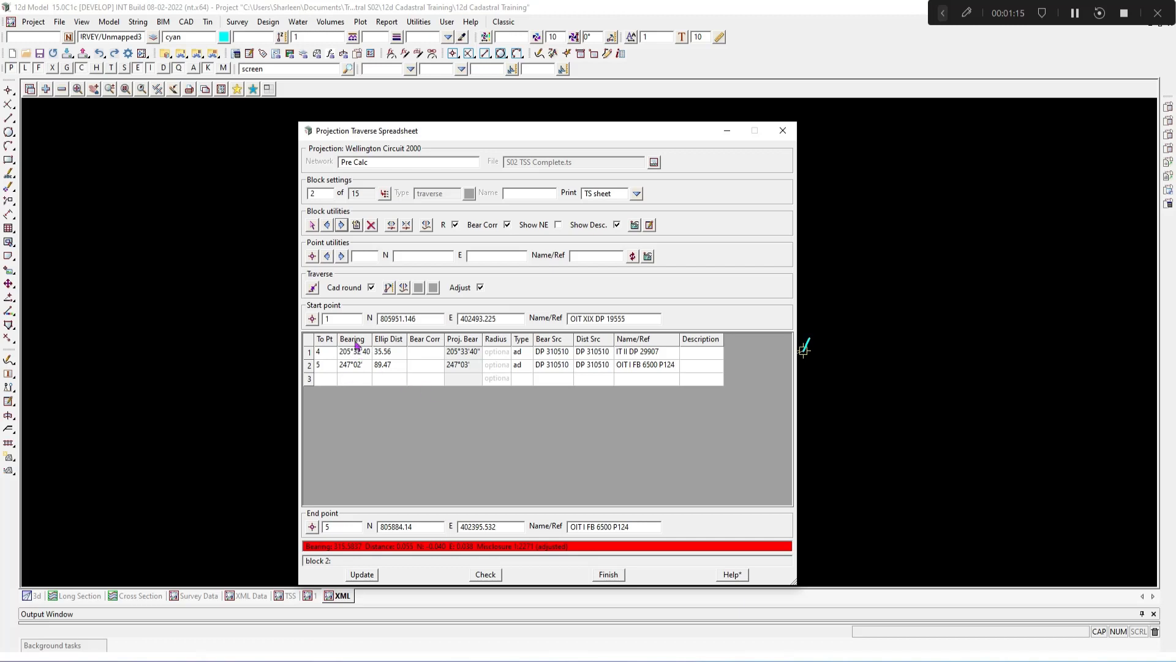
Step: Open the survey information references and compare the DP 310510 correction with the block's bearings
{"action": "left_click", "coordinate": [654, 163]}
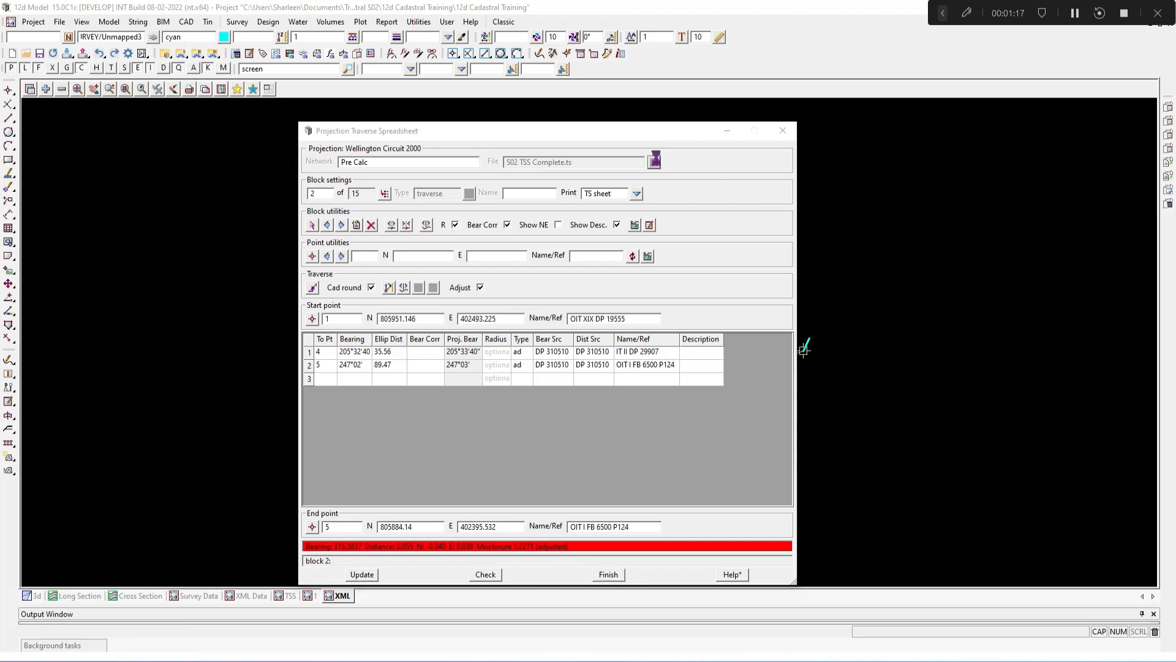
{"action": "left_click", "coordinate": [741, 188]}
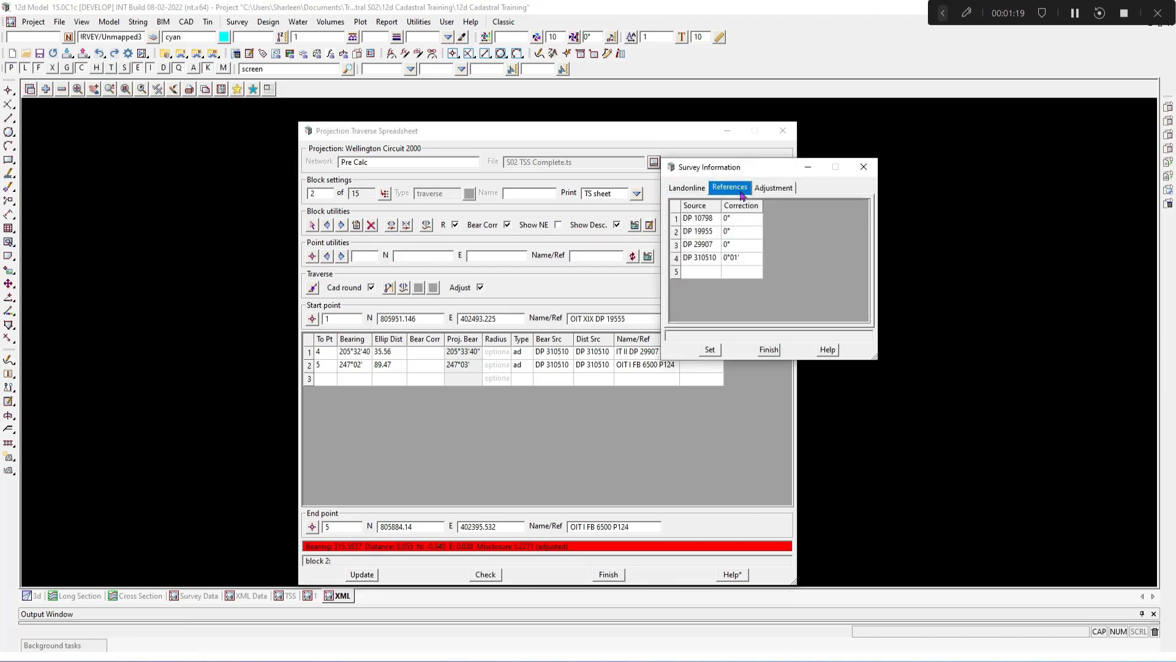
{"action": "left_click_drag", "start_coordinate": [775, 176], "coordinate": [855, 165]}
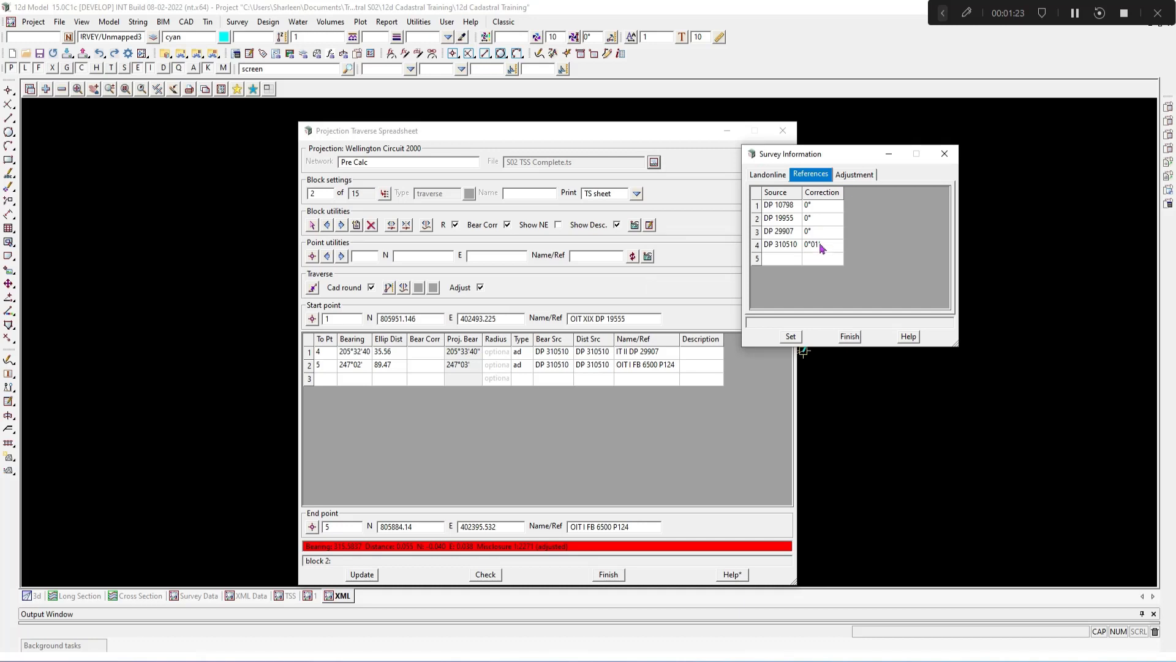
{"action": "left_click", "coordinate": [838, 251]}
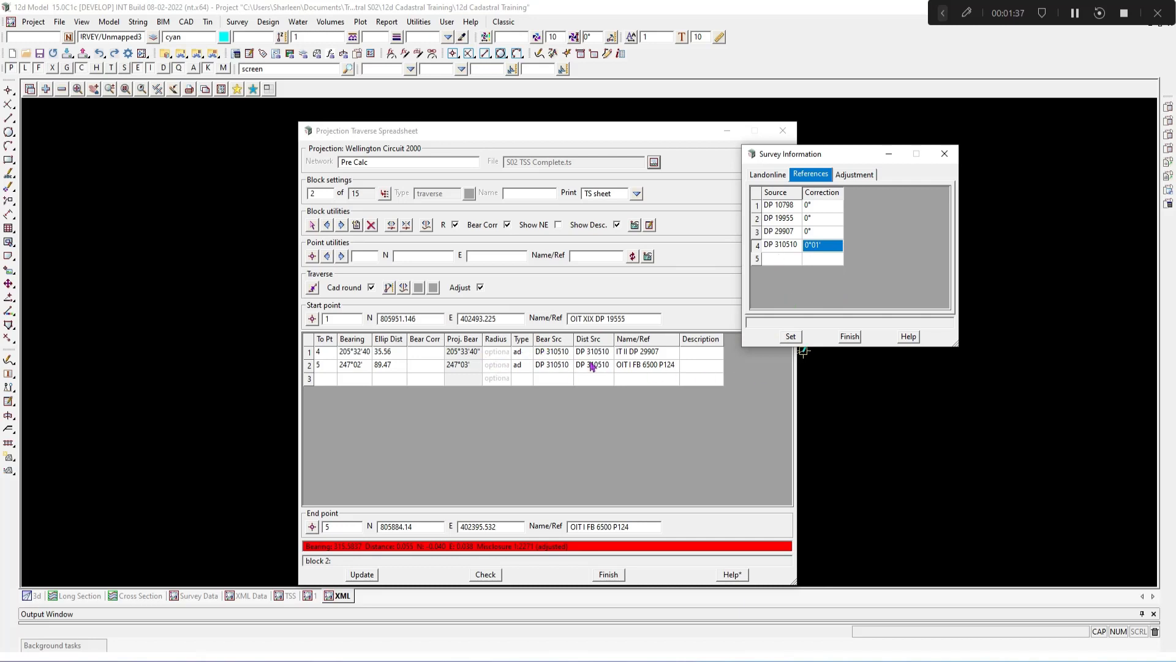
{"action": "left_click", "coordinate": [462, 367]}
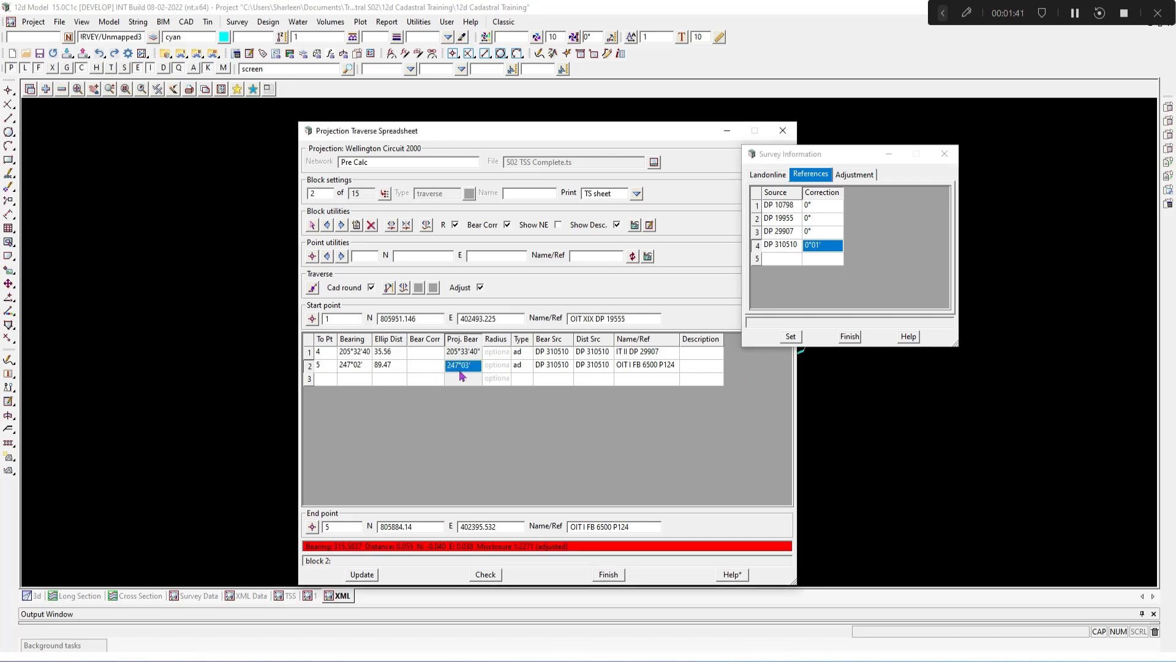
{"action": "left_click", "coordinate": [345, 367]}
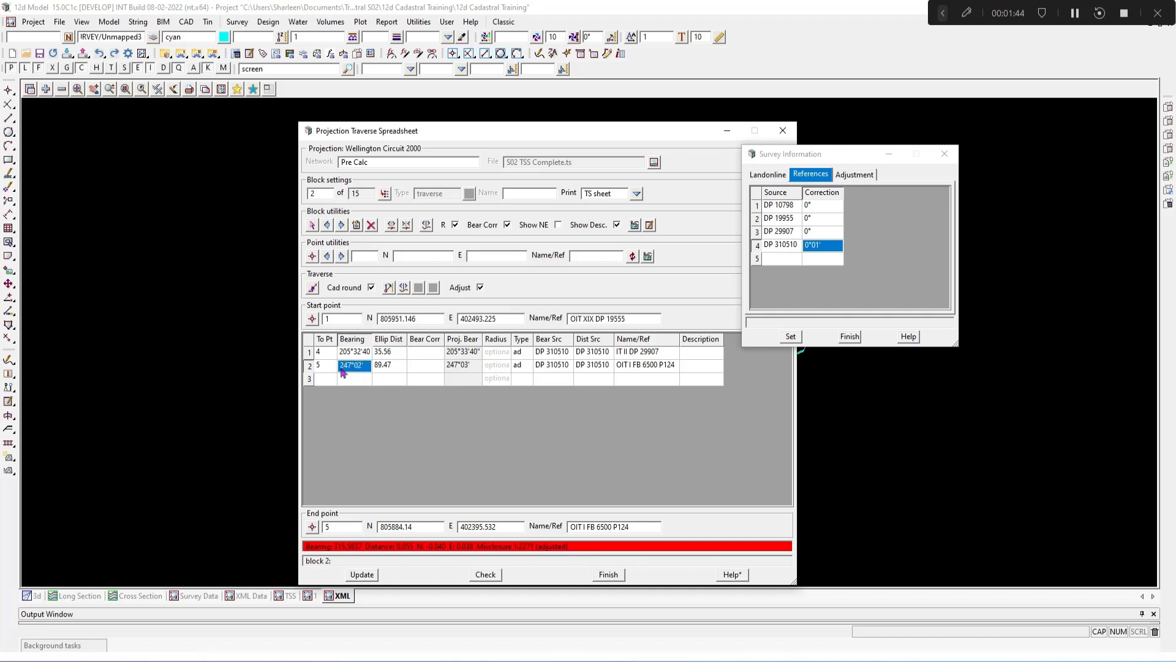
{"action": "left_click", "coordinate": [476, 368]}
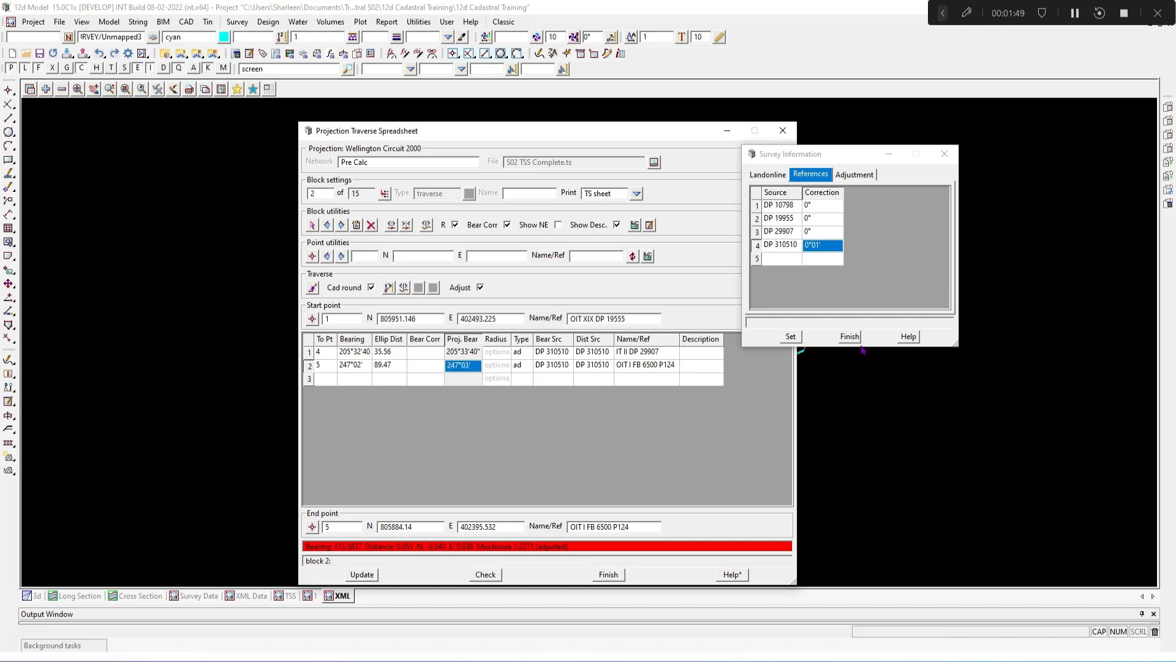
Step: Set the DP 310510 reference correction to 0°01'30" and update the traverse block
{"action": "left_click", "coordinate": [827, 251]}
{"action": "left_click", "coordinate": [827, 251]}
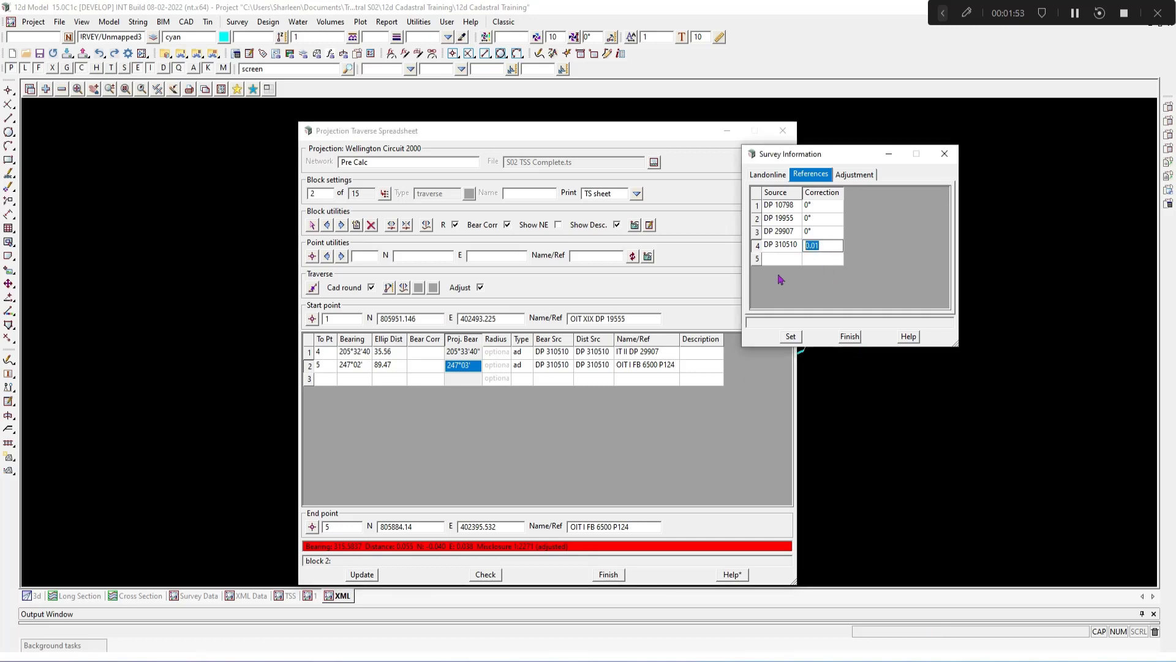
{"action": "type", "text": "01"}
{"action": "key", "text": "BackSpace"}
{"action": "key", "text": "BackSpace"}
{"action": "type", "text": "0.013"}
{"action": "key", "text": "Return"}
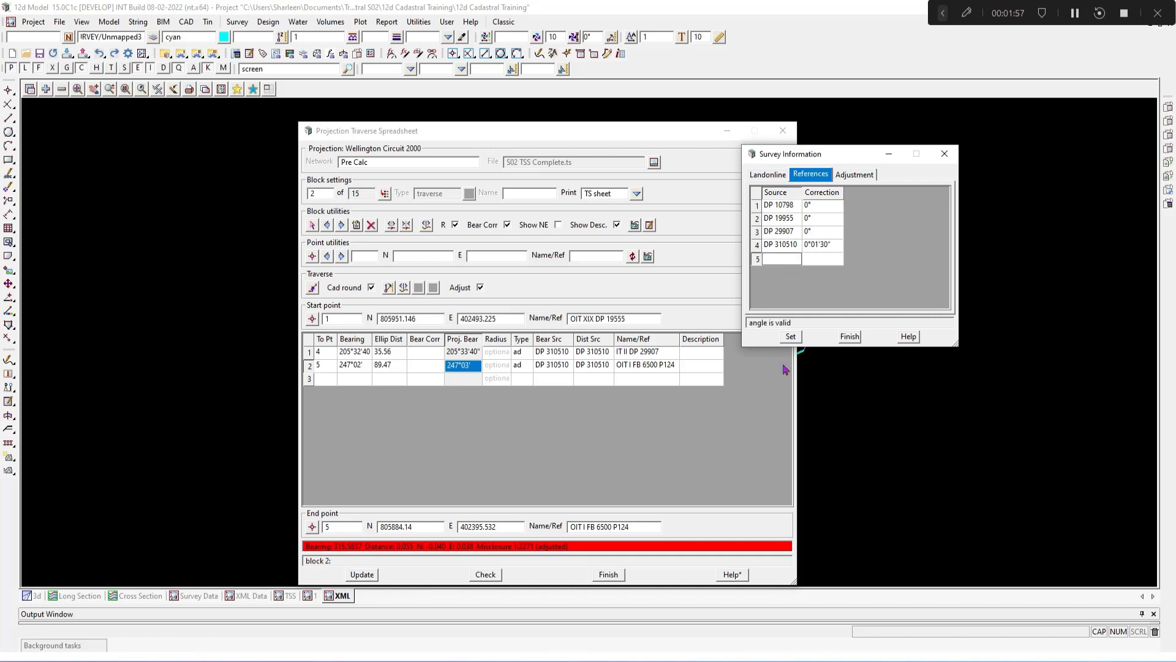
{"action": "left_click", "coordinate": [791, 337]}
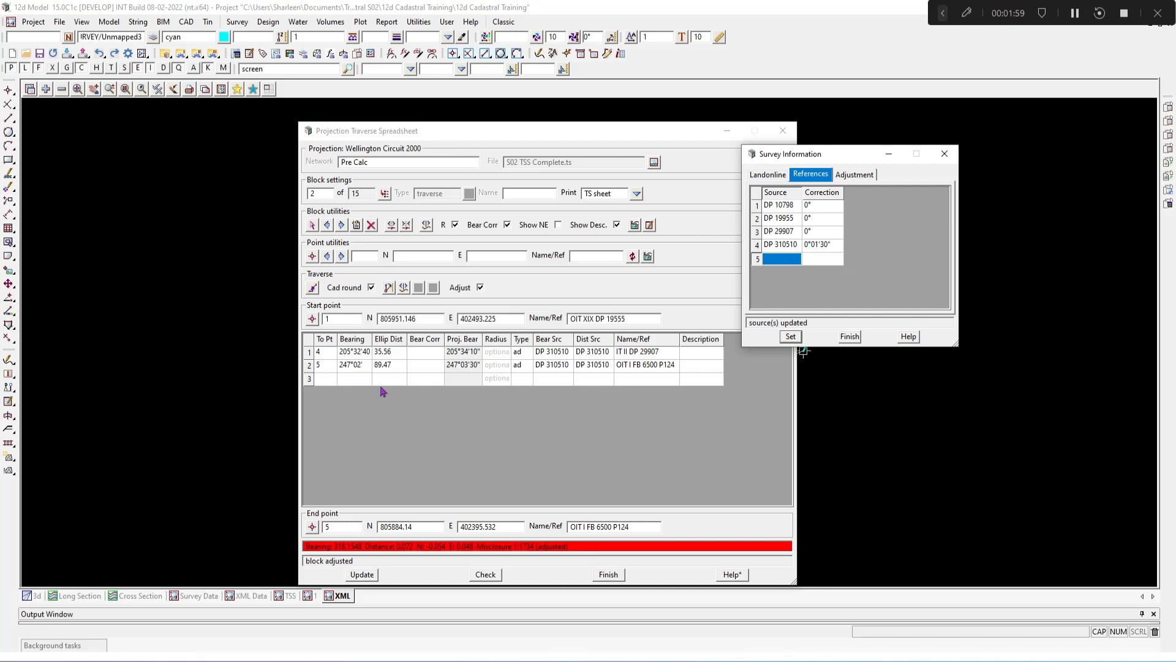
{"action": "left_click", "coordinate": [362, 574]}
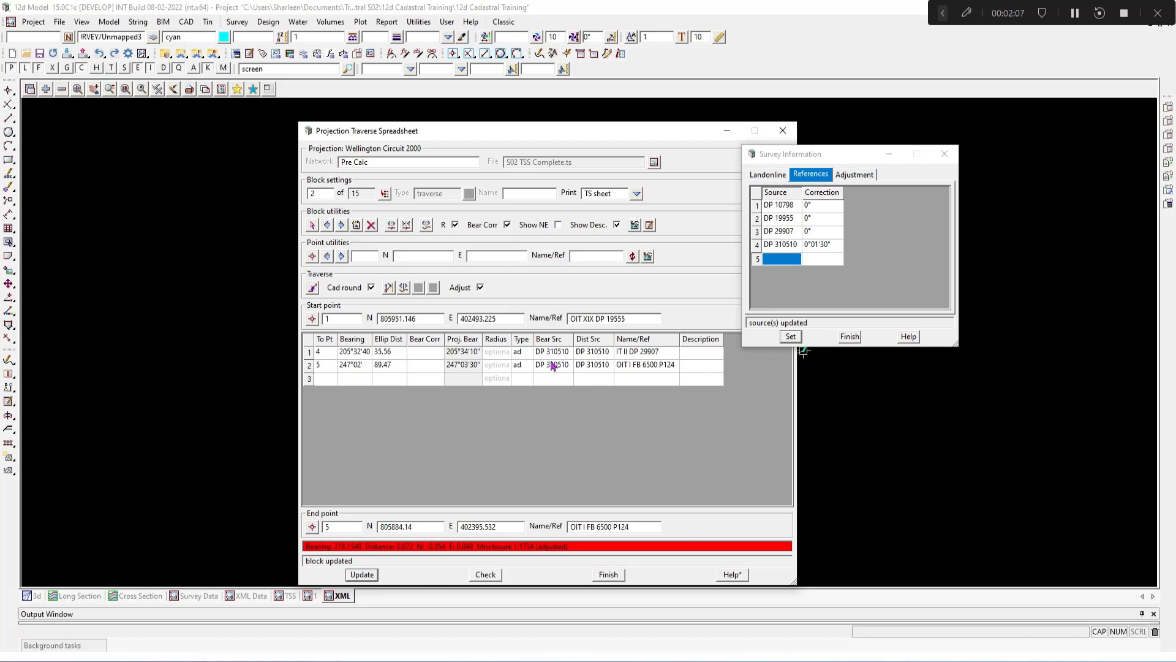
Step: Enter a 0°02' bearing correction on the first observation of block 2 and update the block
{"action": "left_click", "coordinate": [306, 353]}
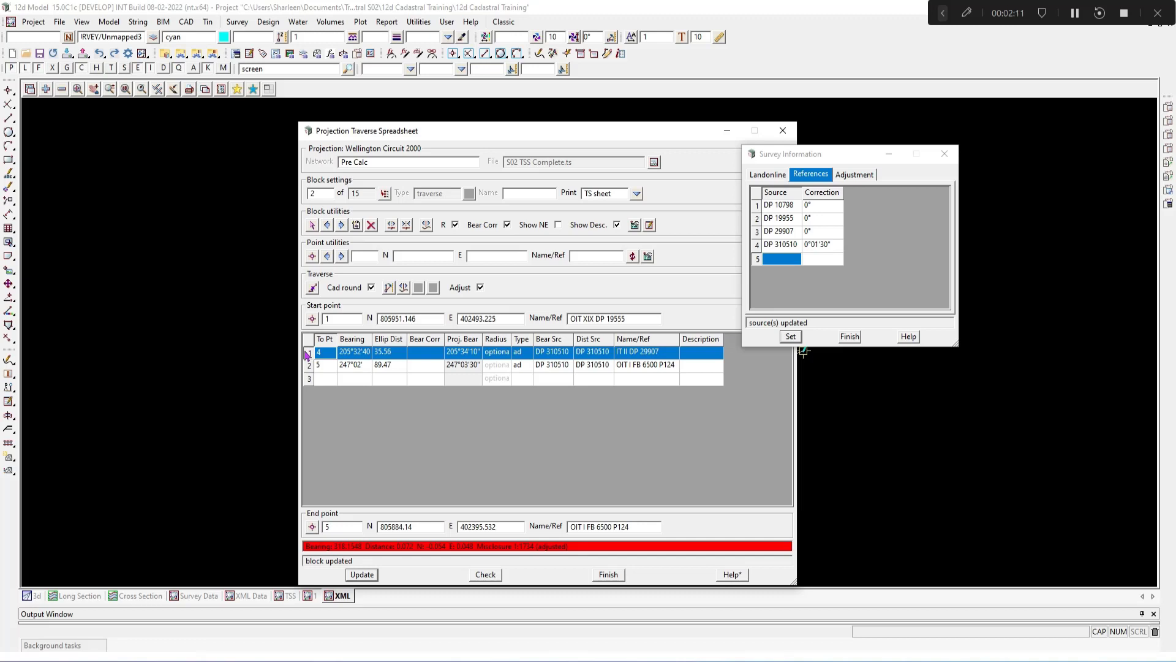
{"action": "left_click", "coordinate": [450, 357]}
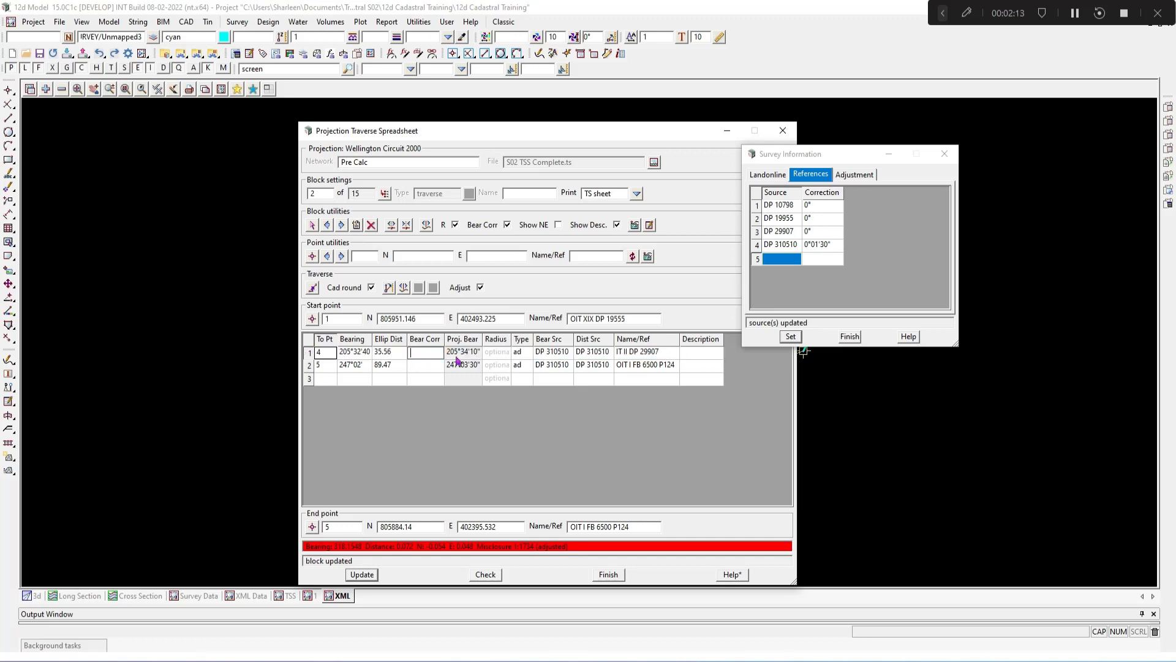
{"action": "type", "text": "0.02"}
{"action": "key", "text": "Return"}
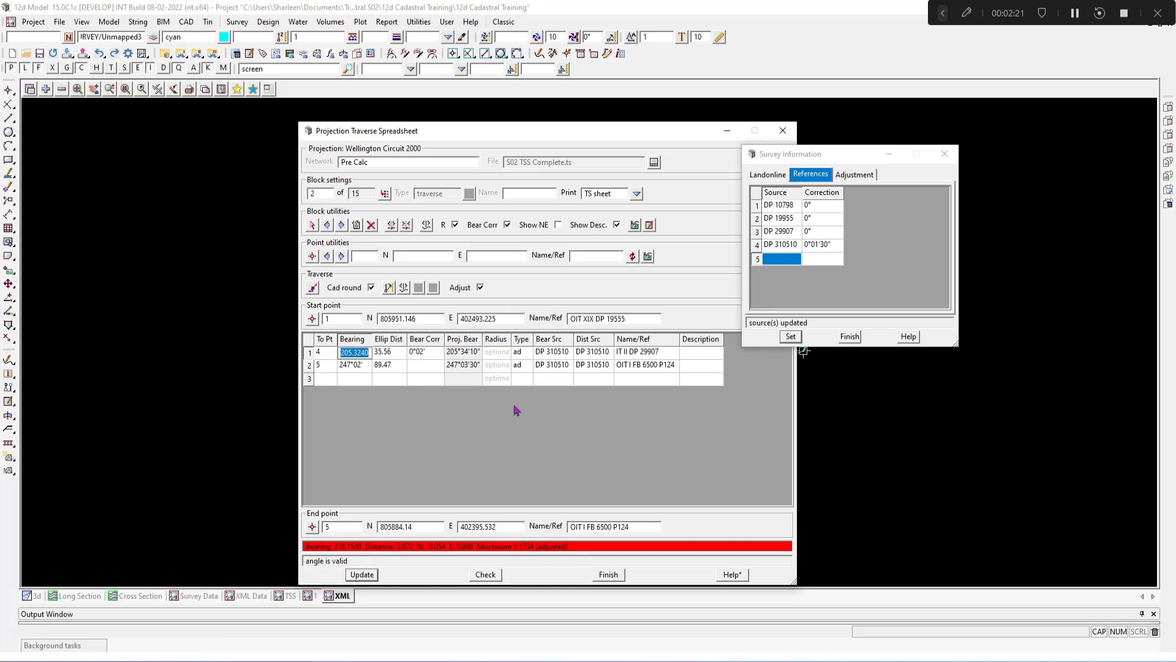
{"action": "left_click", "coordinate": [362, 574]}
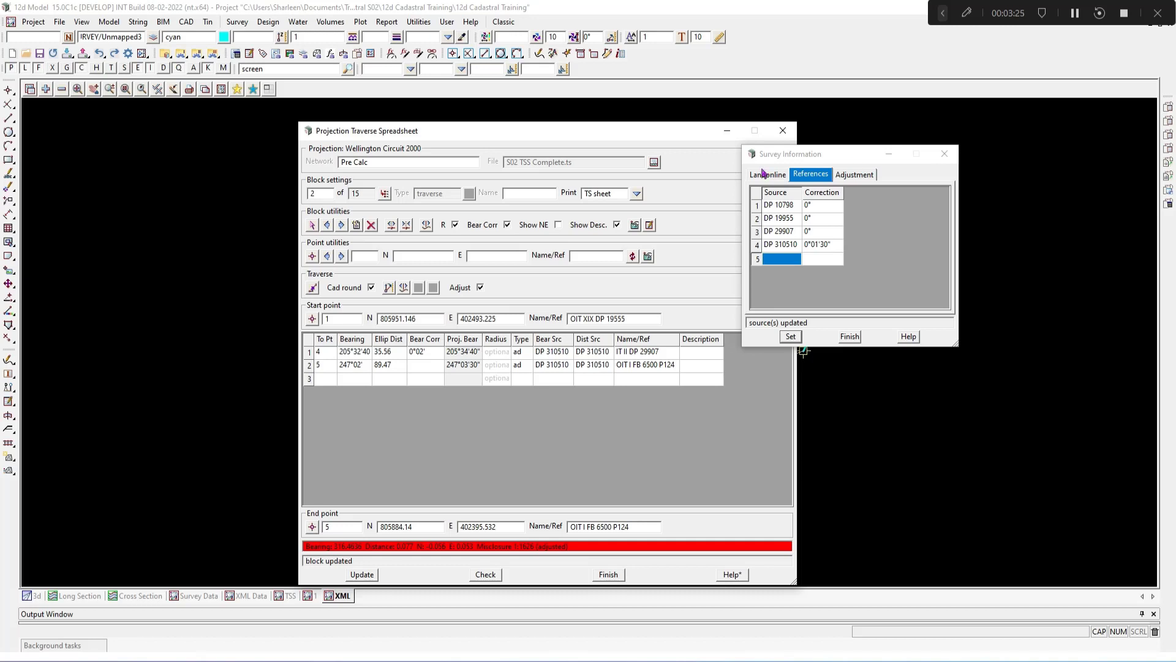
Step: Review the Adjustment and Landonline survey information, then close the Survey Information dialog
{"action": "left_click", "coordinate": [839, 178]}
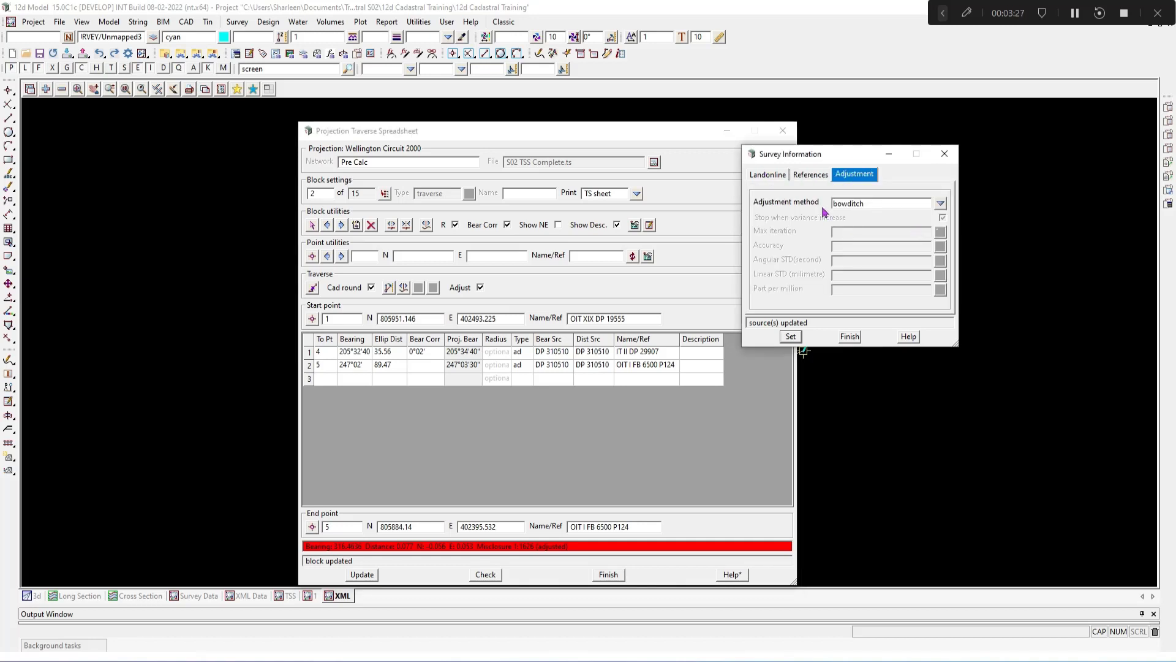
{"action": "left_click", "coordinate": [765, 177]}
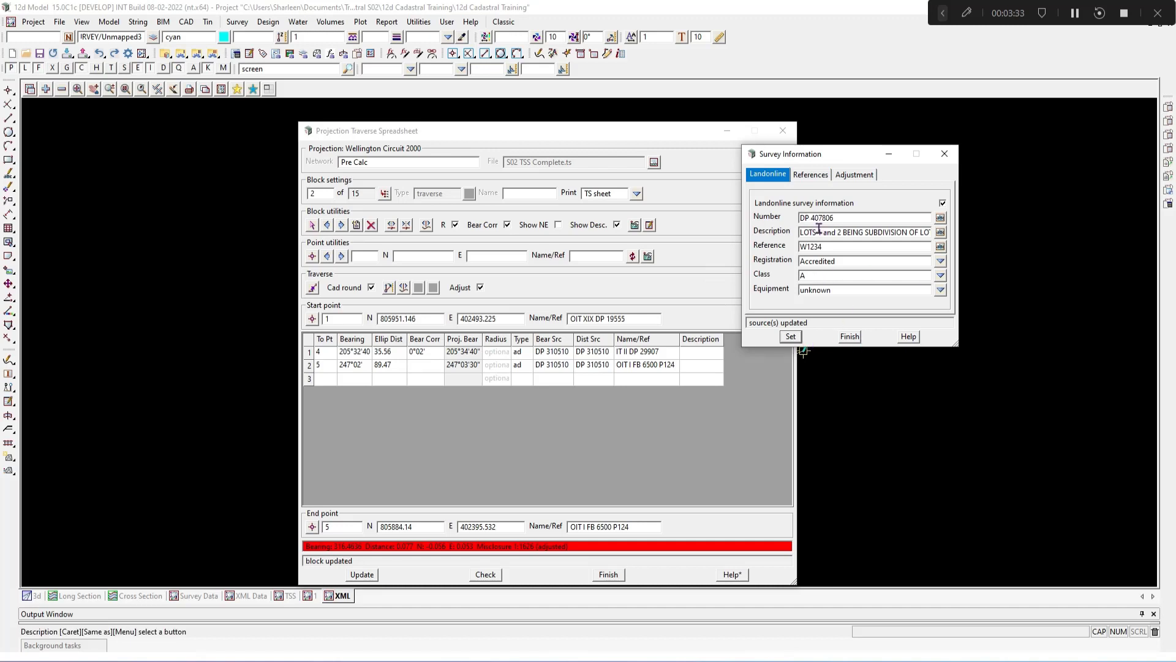
{"action": "left_click", "coordinate": [849, 337]}
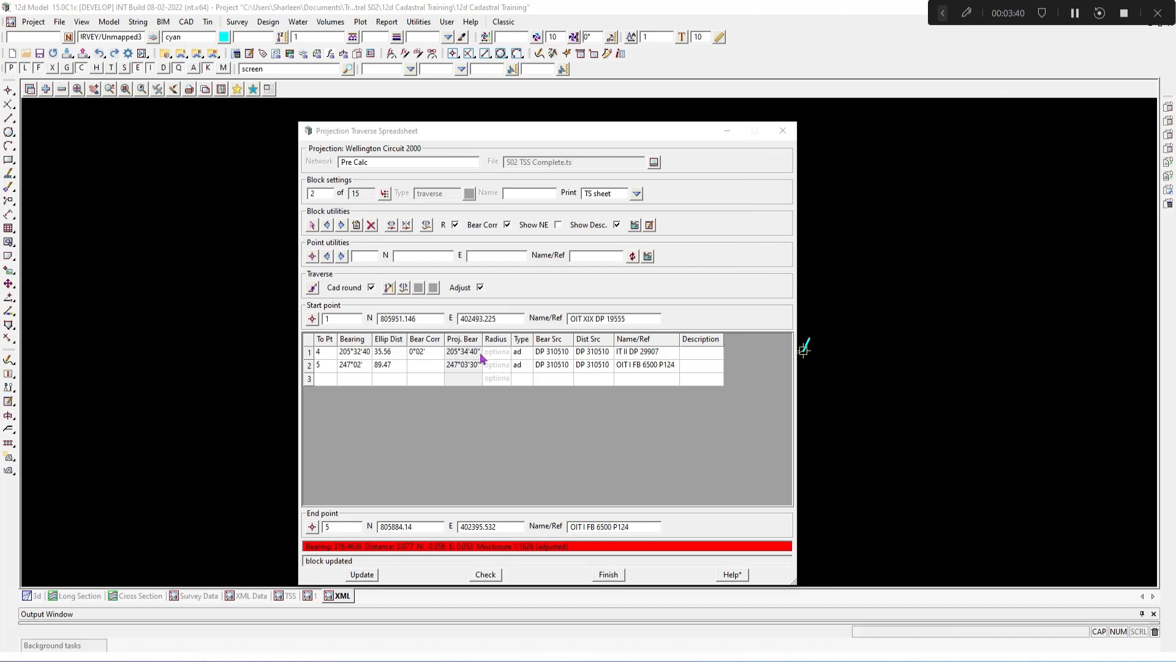
Step: Return to block 1 and browse the observation type choices for its first line without applying one
{"action": "left_click", "coordinate": [326, 225]}
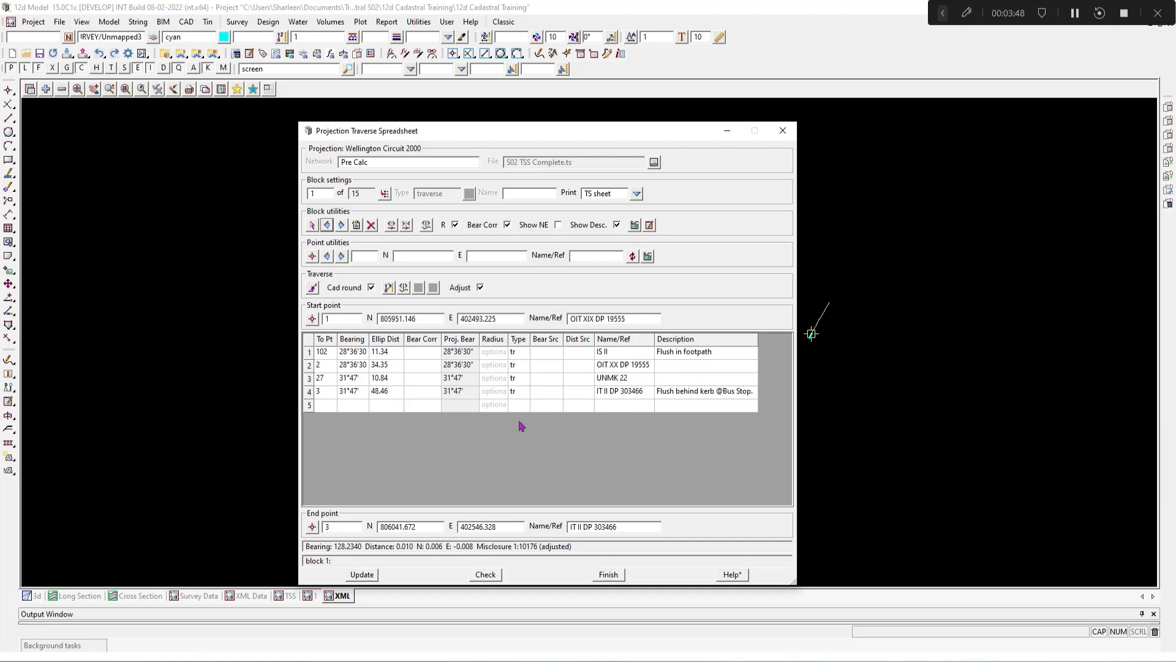
{"action": "double_click", "coordinate": [518, 354]}
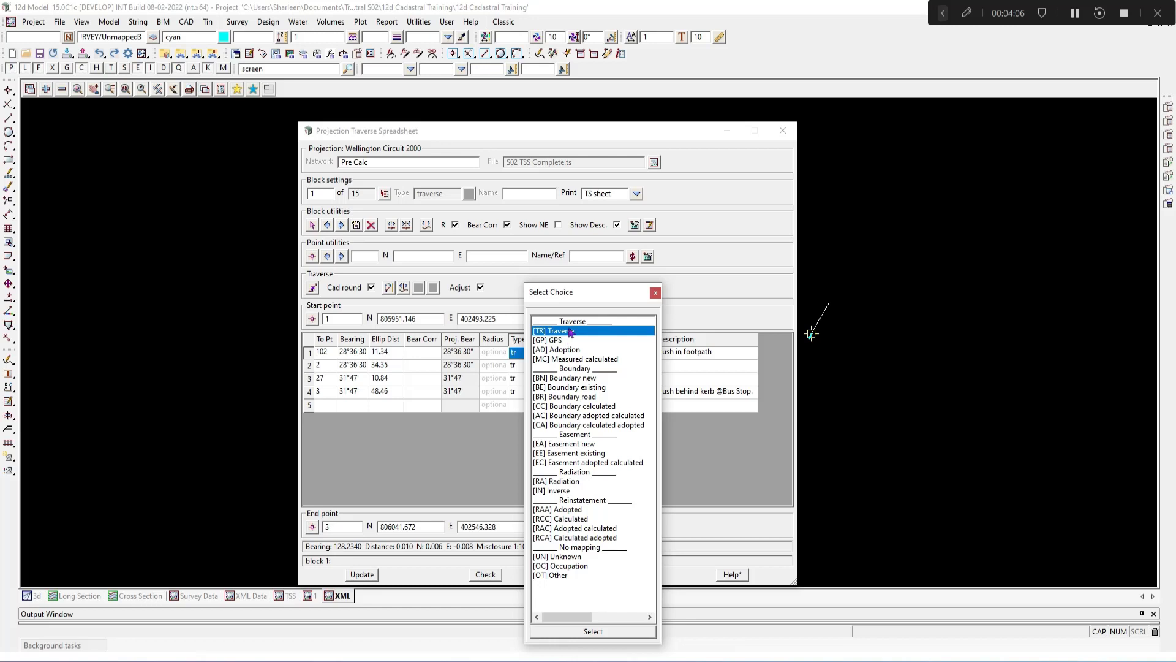
{"action": "left_click", "coordinate": [606, 341]}
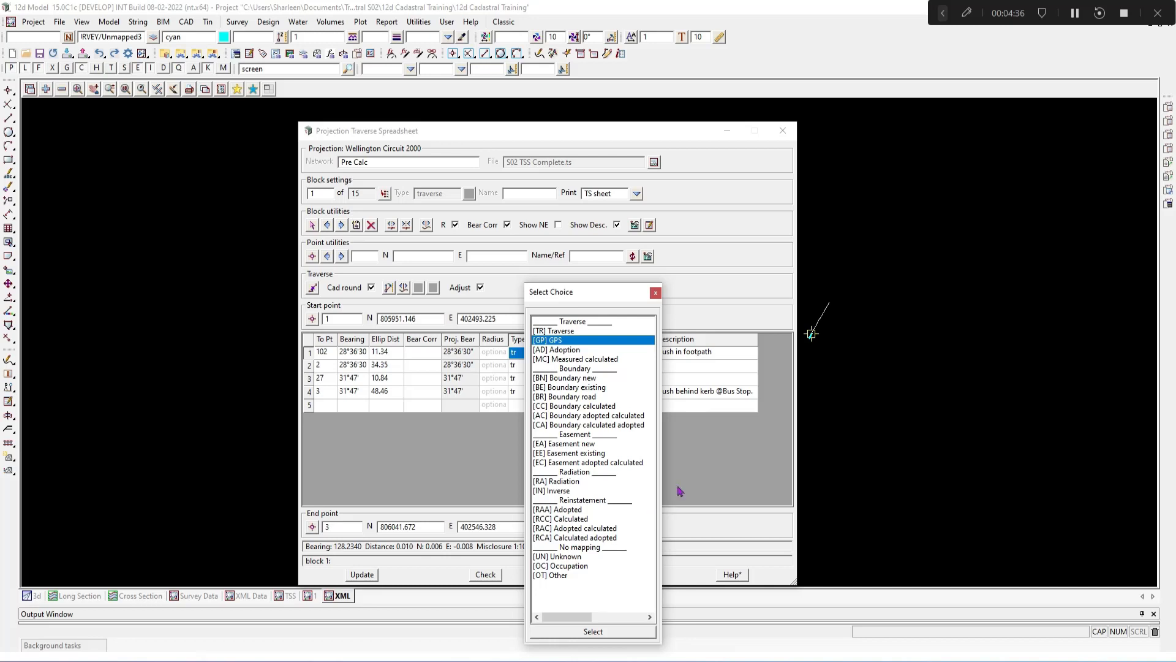
{"action": "left_click", "coordinate": [655, 293]}
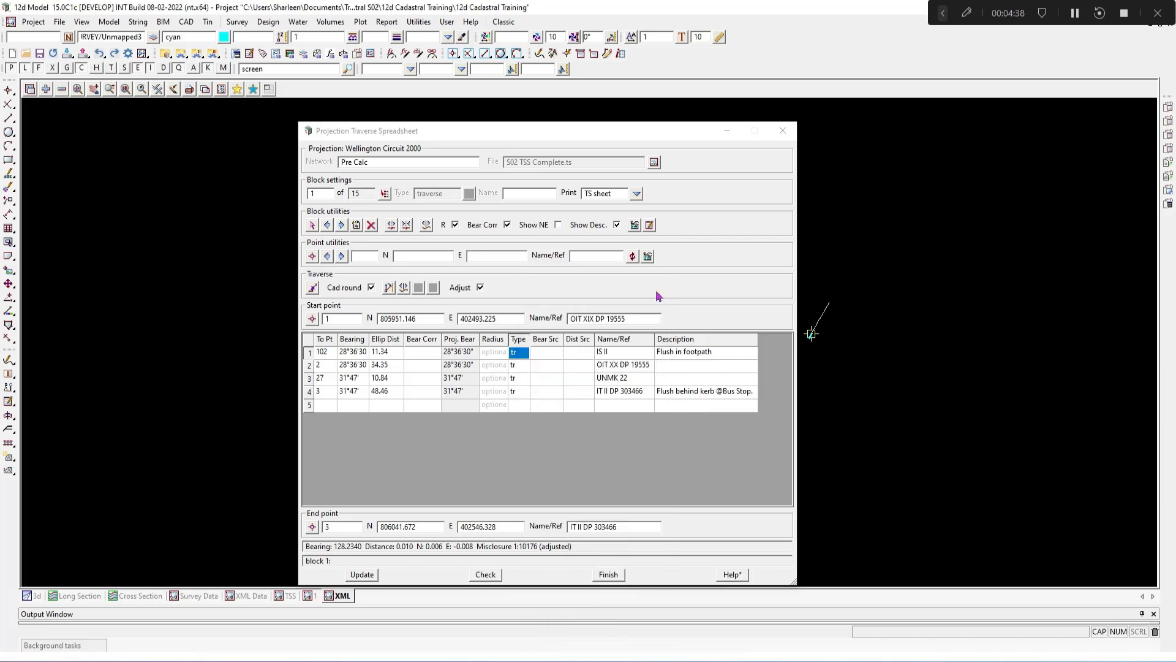
Step: Open the Point Information dialog, enlarge it, and inspect the purpose choices for point 12 without changing them
{"action": "left_click", "coordinate": [647, 256]}
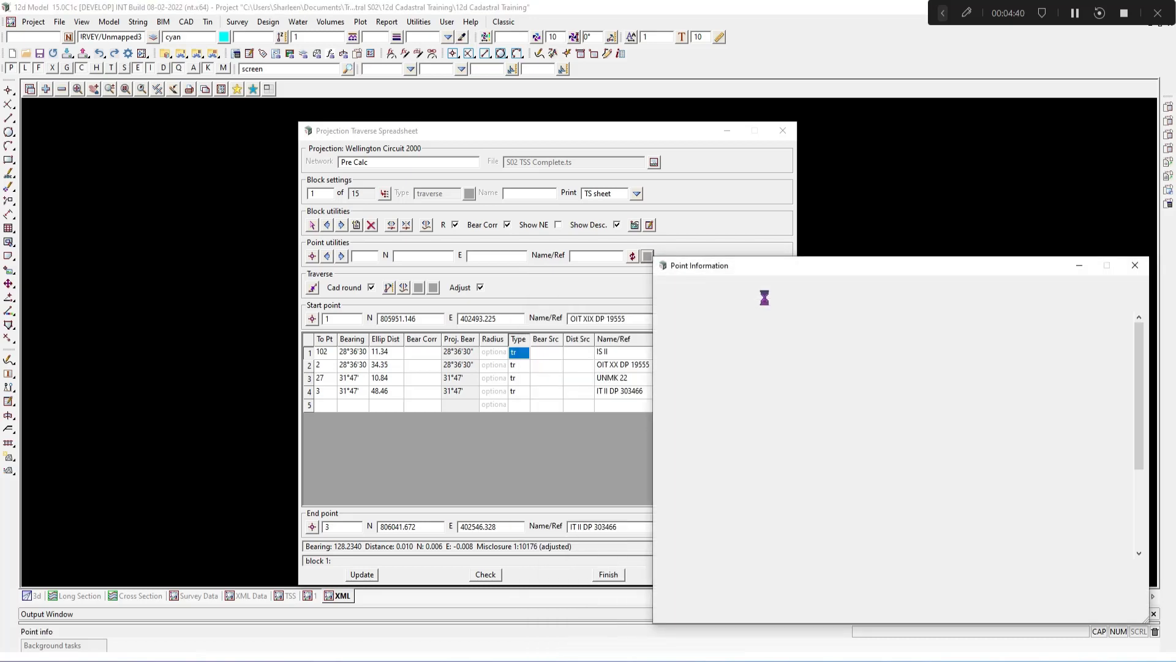
{"action": "left_click_drag", "start_coordinate": [801, 270], "coordinate": [450, 232]}
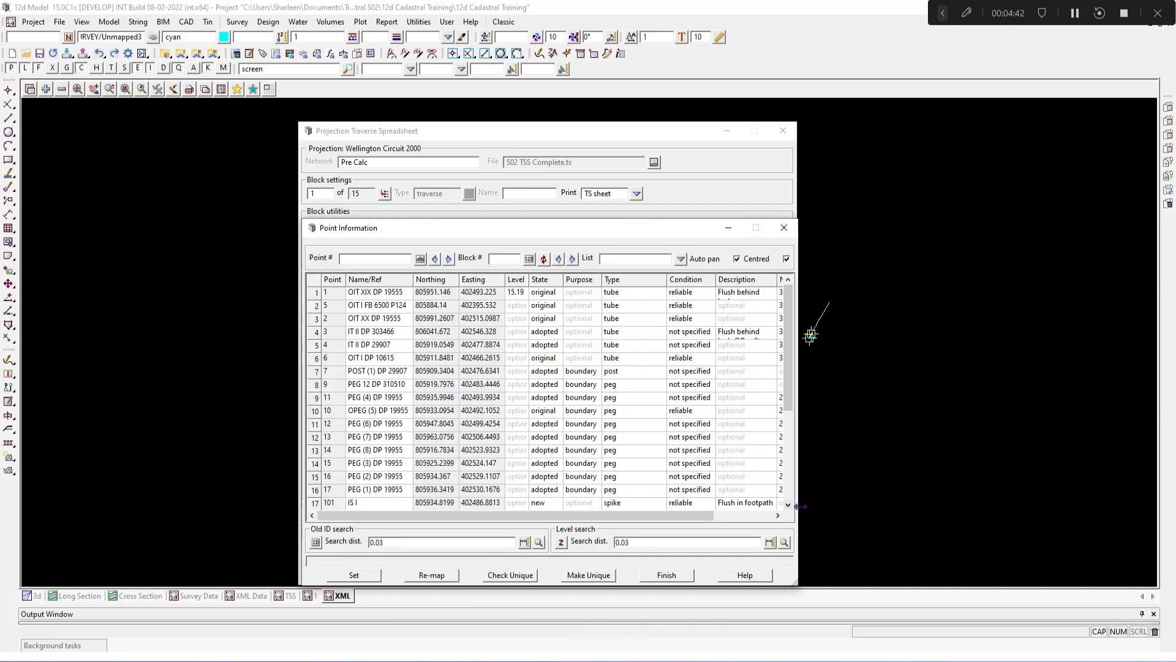
{"action": "left_click_drag", "start_coordinate": [917, 505], "coordinate": [948, 504]}
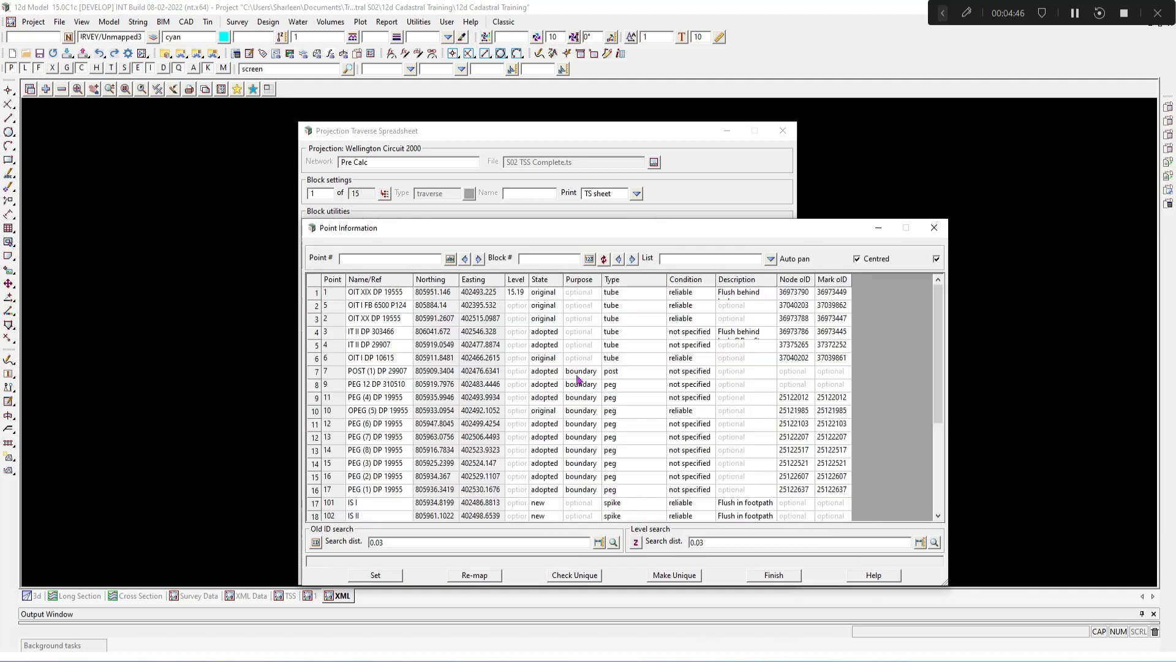
{"action": "left_click", "coordinate": [684, 429]}
{"action": "left_click", "coordinate": [581, 425]}
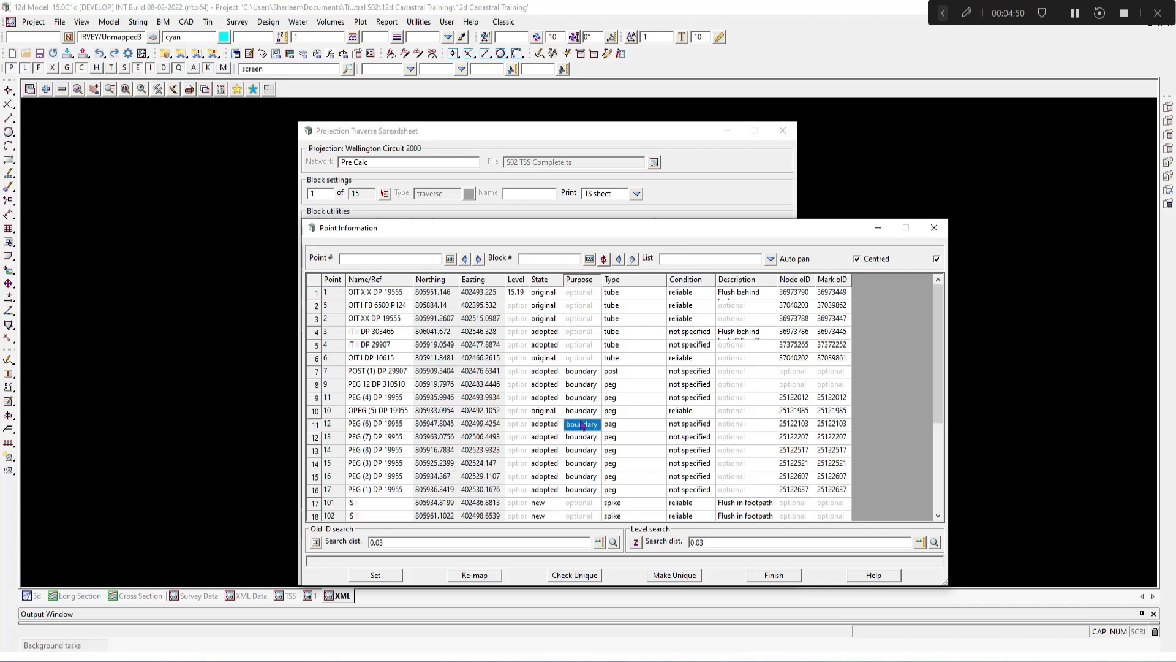
{"action": "left_click", "coordinate": [581, 424]}
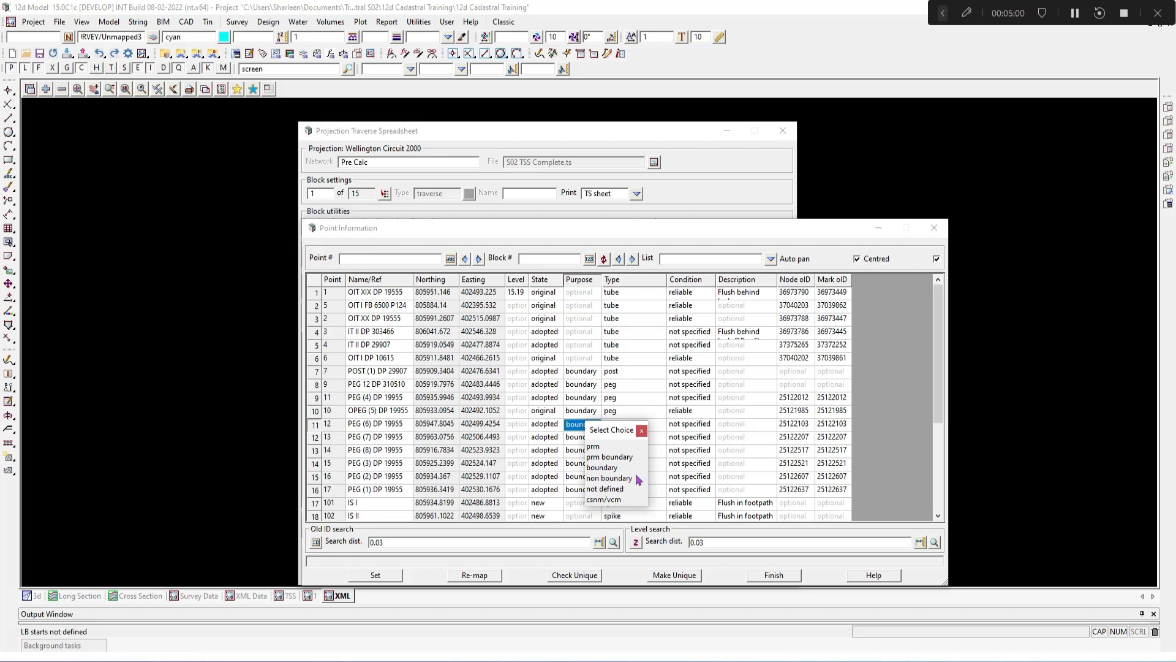
{"action": "left_click", "coordinate": [637, 428]}
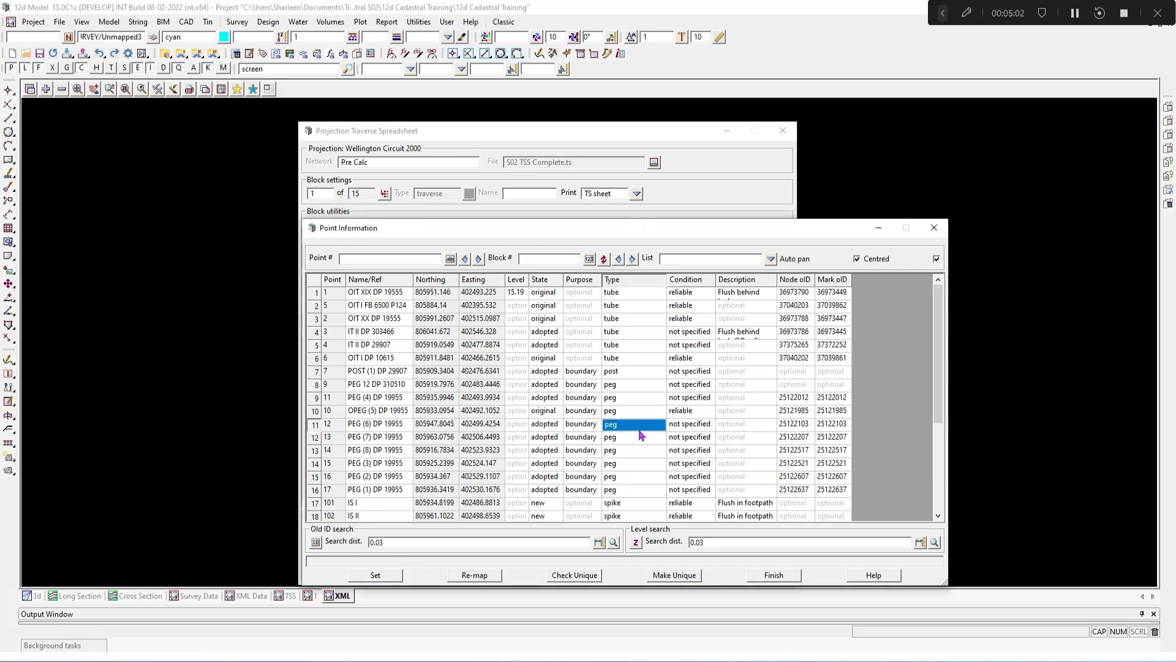
Step: Browse the type, condition and state choices for points 12 and 13, then close Point Information
{"action": "left_click", "coordinate": [638, 428]}
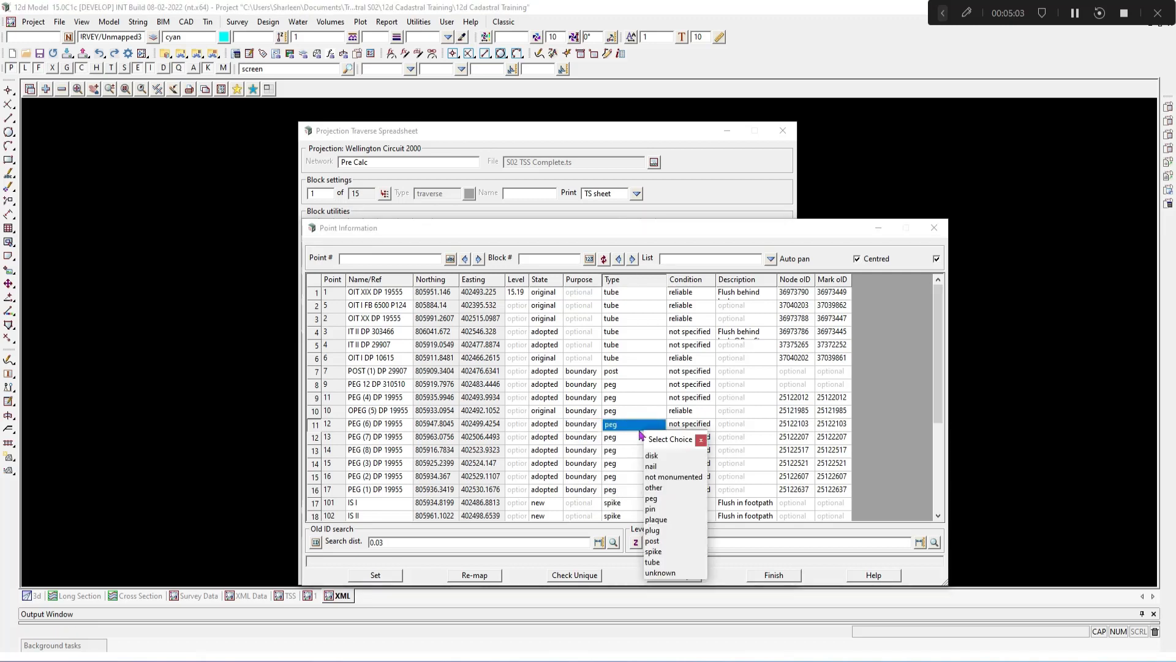
{"action": "left_click", "coordinate": [702, 440]}
{"action": "left_click", "coordinate": [699, 440]}
{"action": "left_click", "coordinate": [701, 440]}
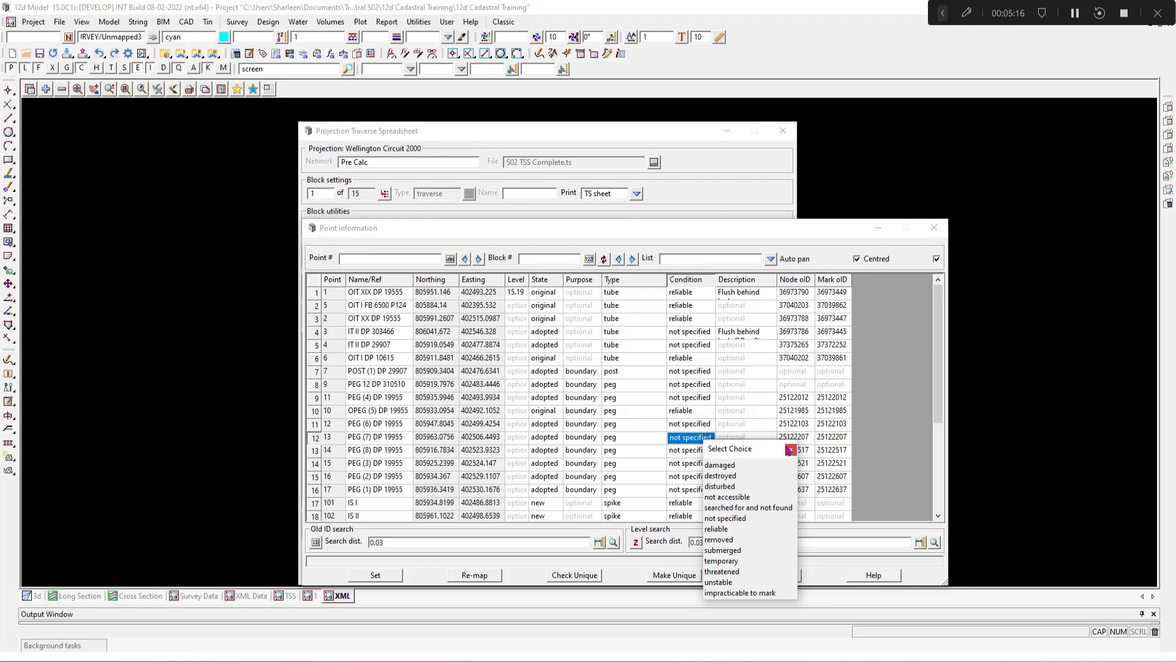
{"action": "left_click", "coordinate": [792, 450]}
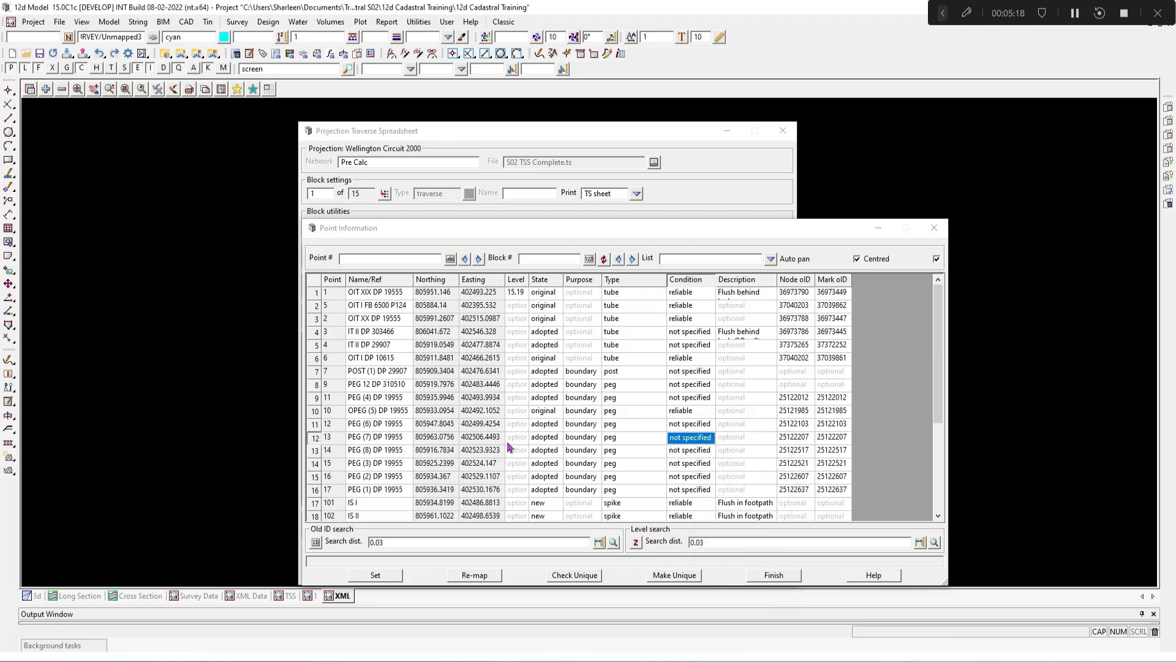
{"action": "double_click", "coordinate": [537, 439]}
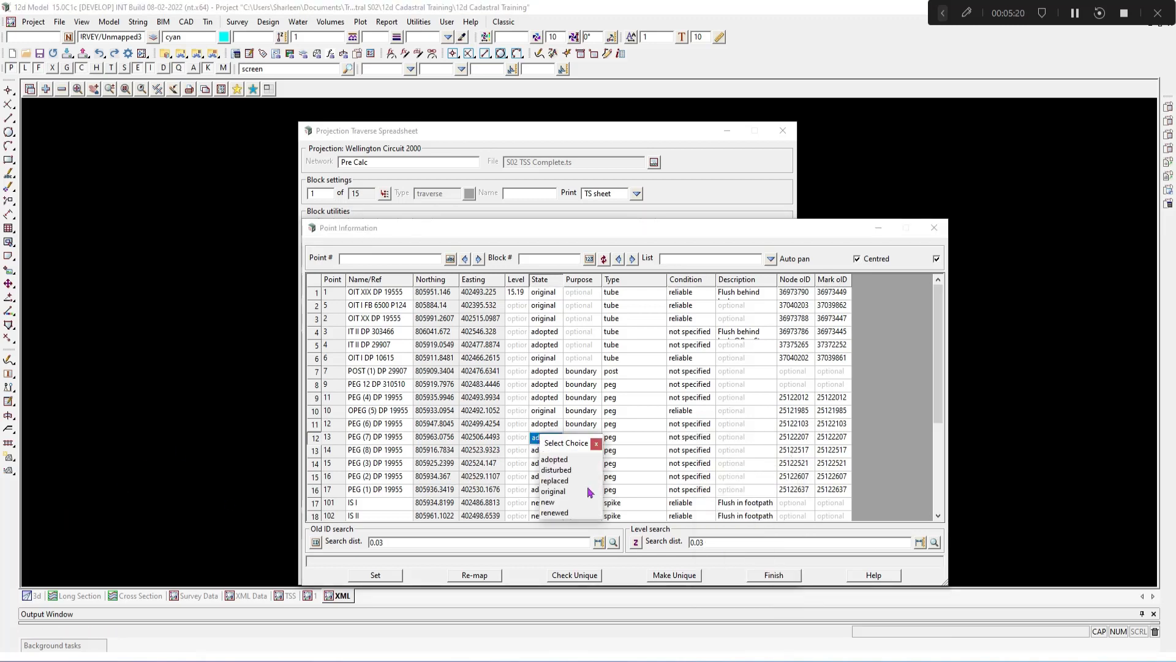
{"action": "left_click", "coordinate": [596, 444]}
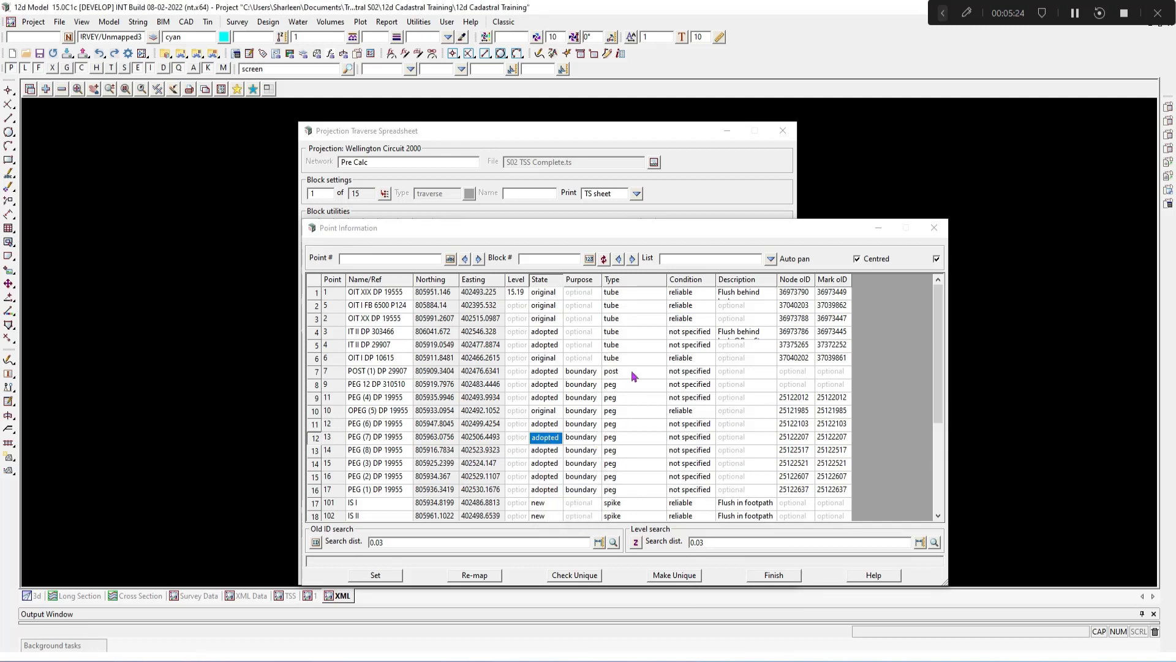
{"action": "left_click", "coordinate": [592, 399]}
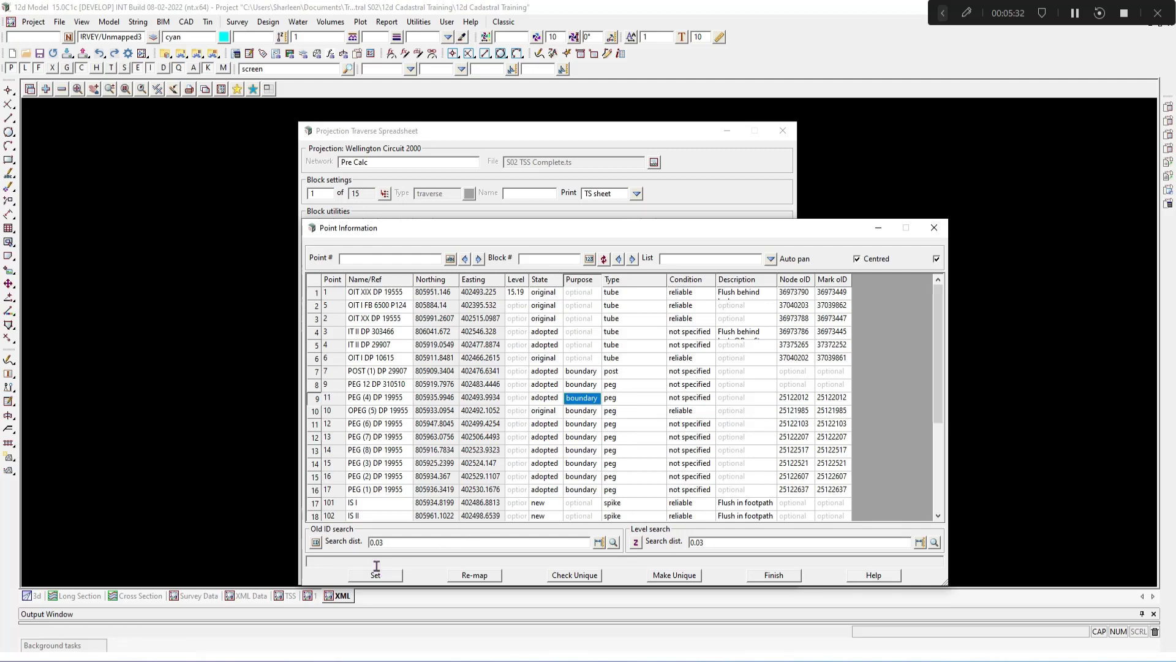
{"action": "left_click", "coordinate": [934, 231]}
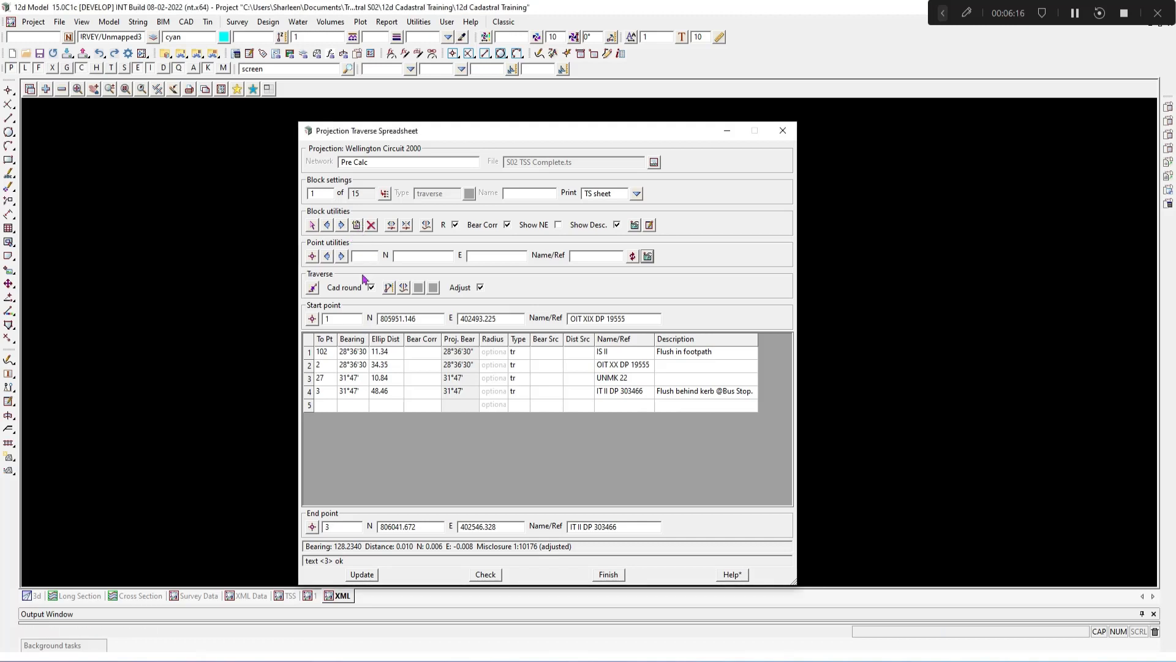
Step: Create a new traverse block with point 1 as its start point
{"action": "left_click", "coordinate": [358, 226]}
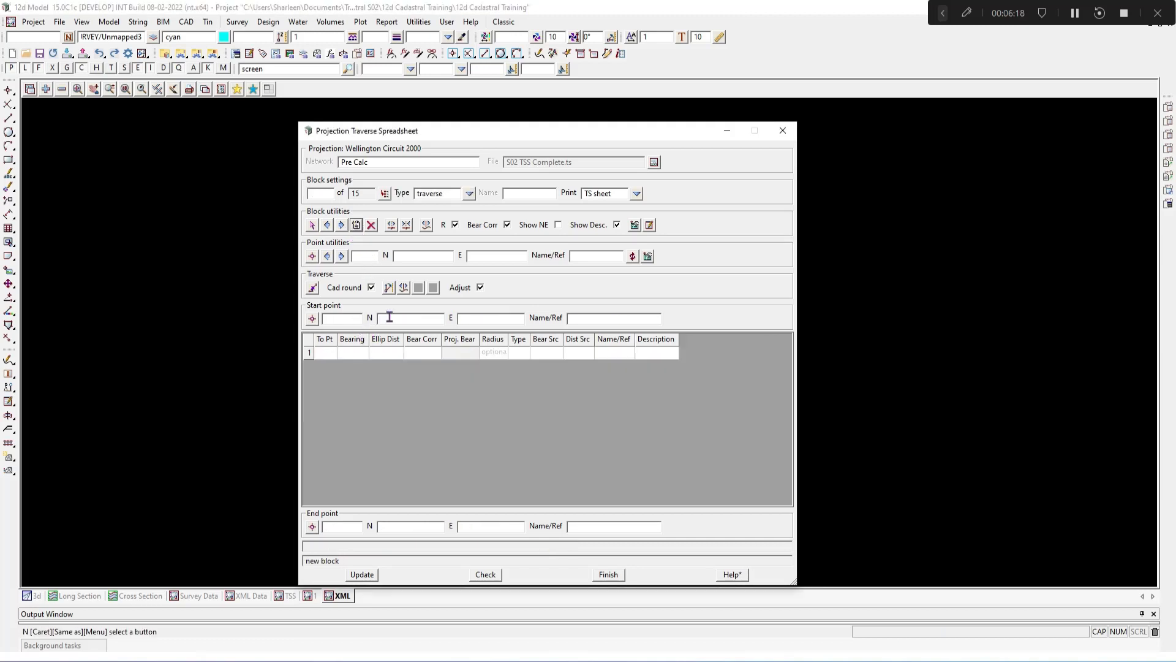
{"action": "type", "text": "1"}
{"action": "key", "text": "Return"}
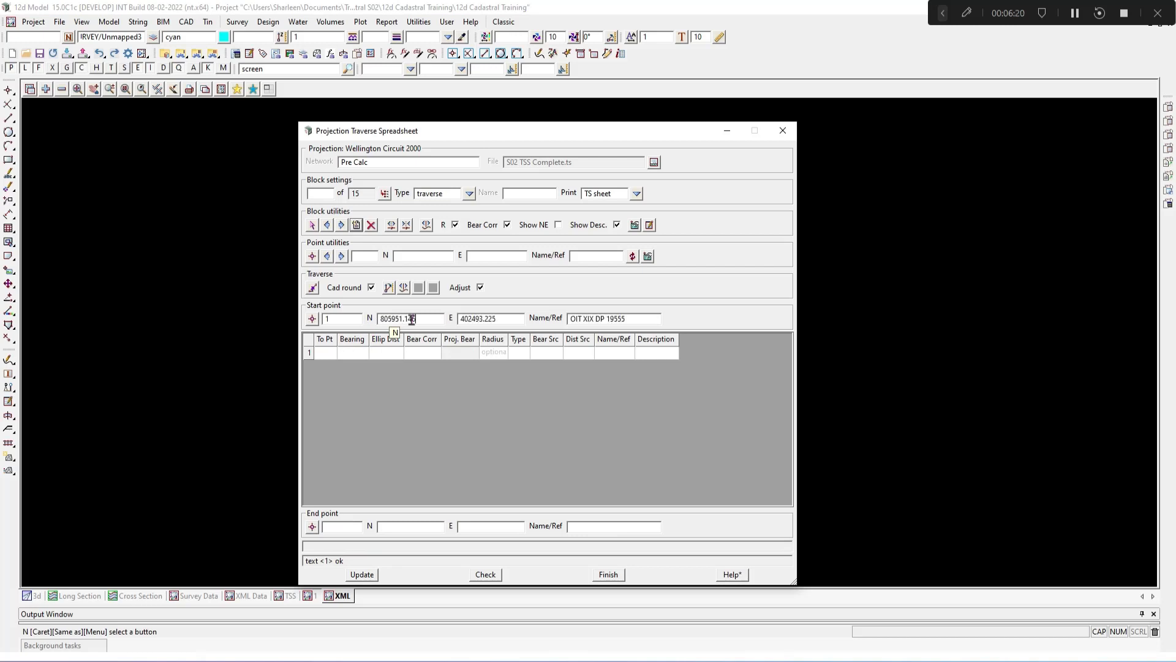
Step: Enter the first line to point 8 with bearing 30°, distance 30, traverse type and name PEG
{"action": "left_click", "coordinate": [326, 352]}
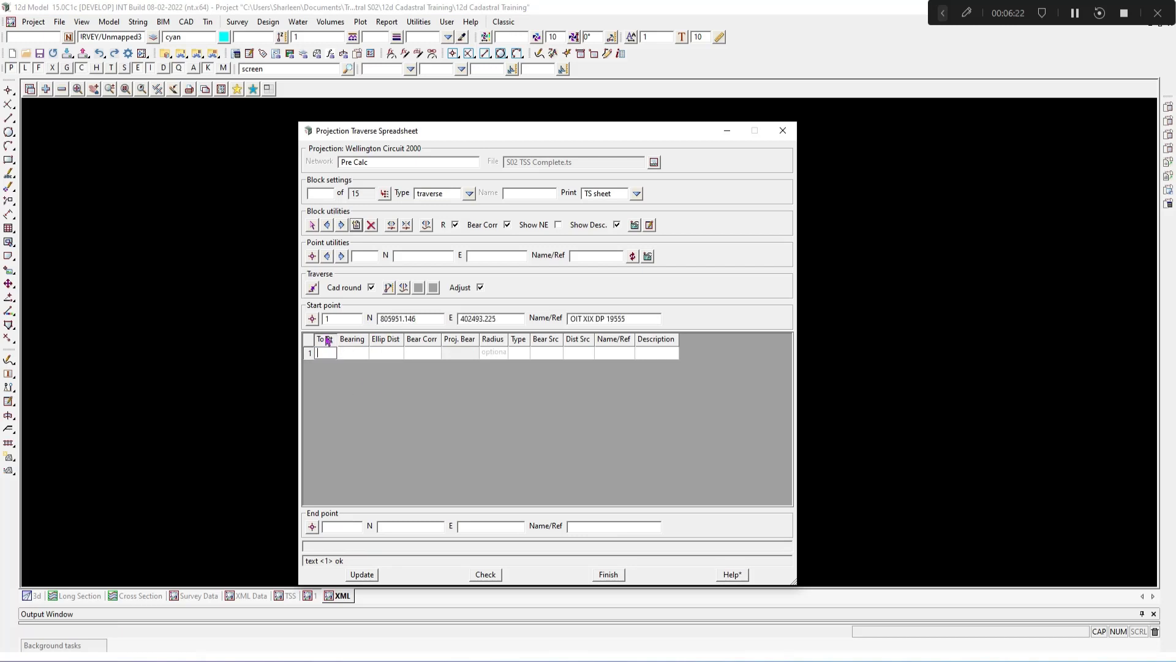
{"action": "type", "text": "8"}
{"action": "key", "text": "Return"}
{"action": "type", "text": "30"}
{"action": "key", "text": "Return"}
{"action": "type", "text": "3"}
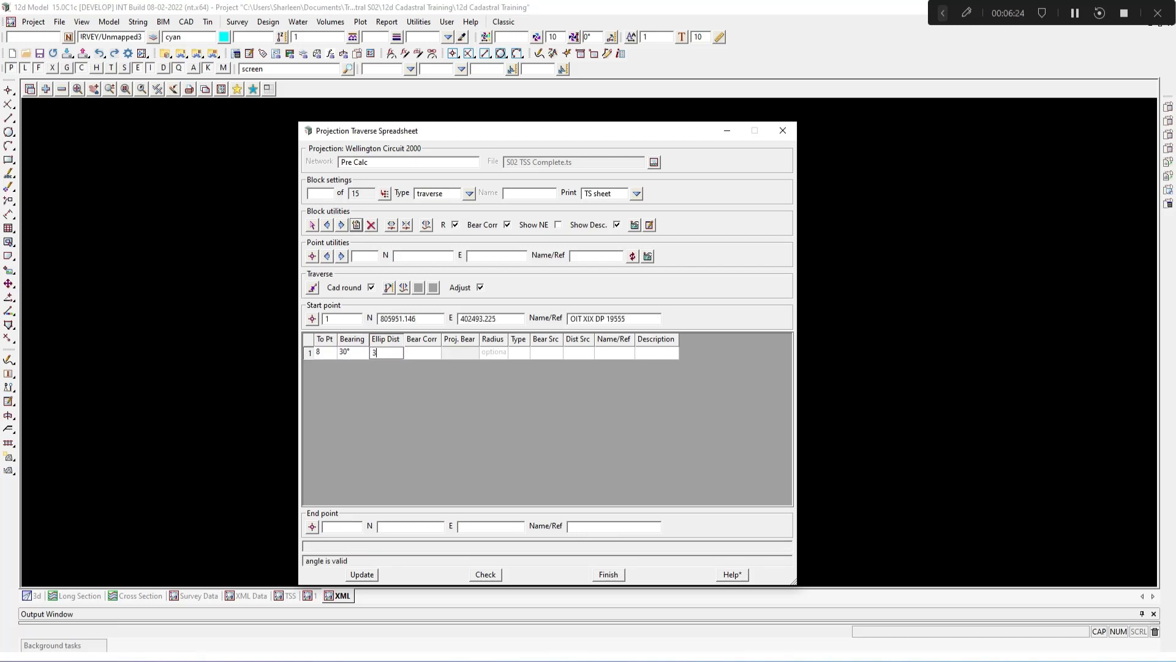
{"action": "type", "text": "0"}
{"action": "left_click", "coordinate": [516, 353]}
{"action": "double_click", "coordinate": [542, 331]}
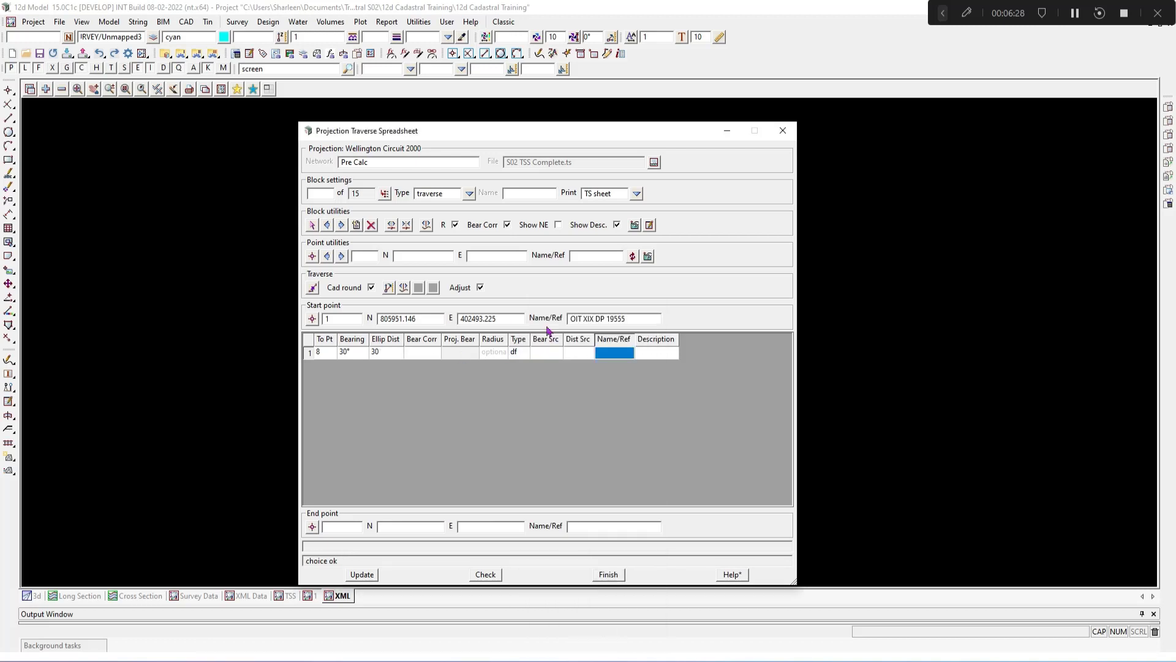
{"action": "left_click", "coordinate": [517, 355]}
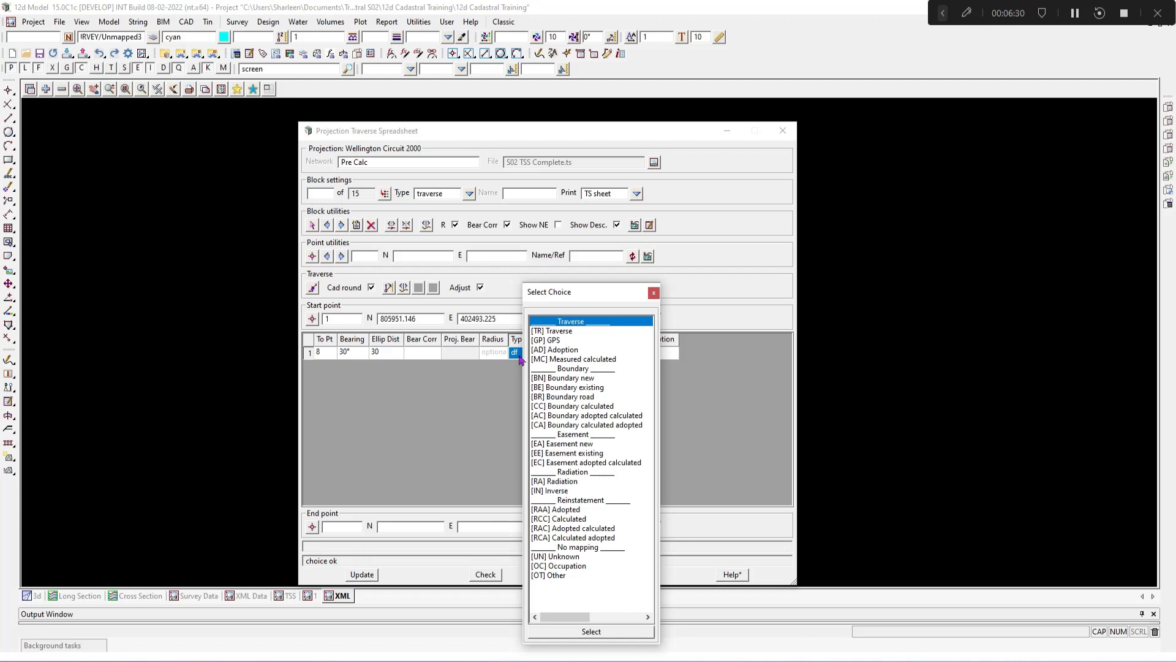
{"action": "double_click", "coordinate": [548, 323]}
{"action": "left_click", "coordinate": [633, 349]}
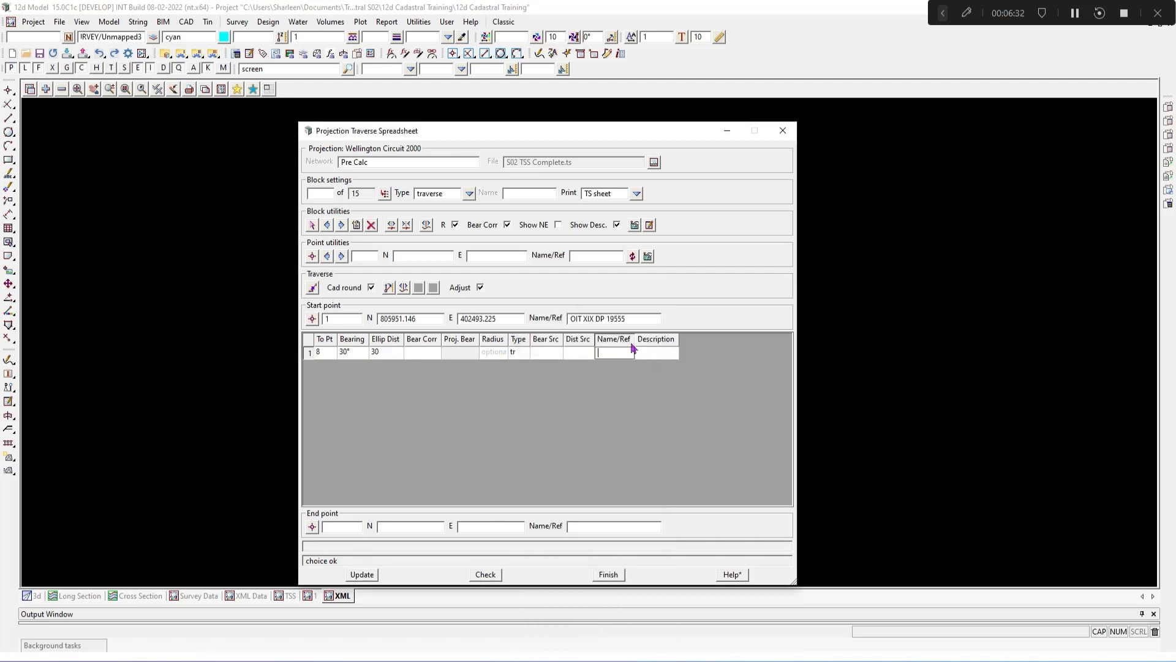
{"action": "type", "text": "PEG"}
{"action": "key", "text": "Return"}
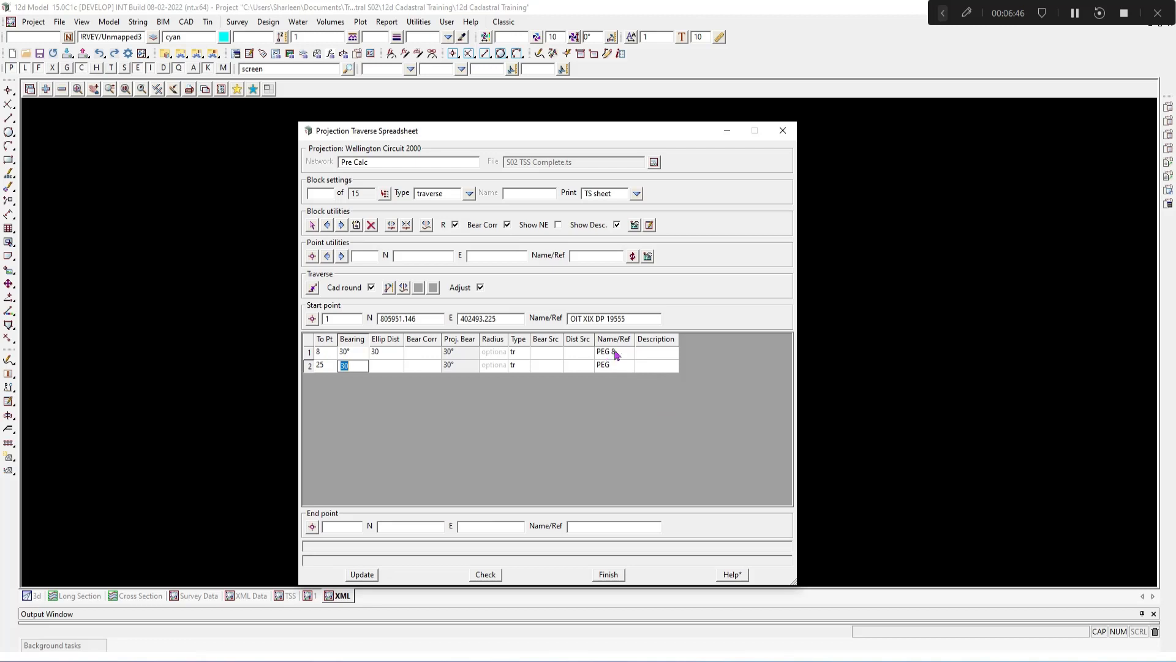
Step: Set the second line's distance to 40 and its name to IT 25
{"action": "left_click", "coordinate": [386, 368]}
{"action": "left_click", "coordinate": [387, 368]}
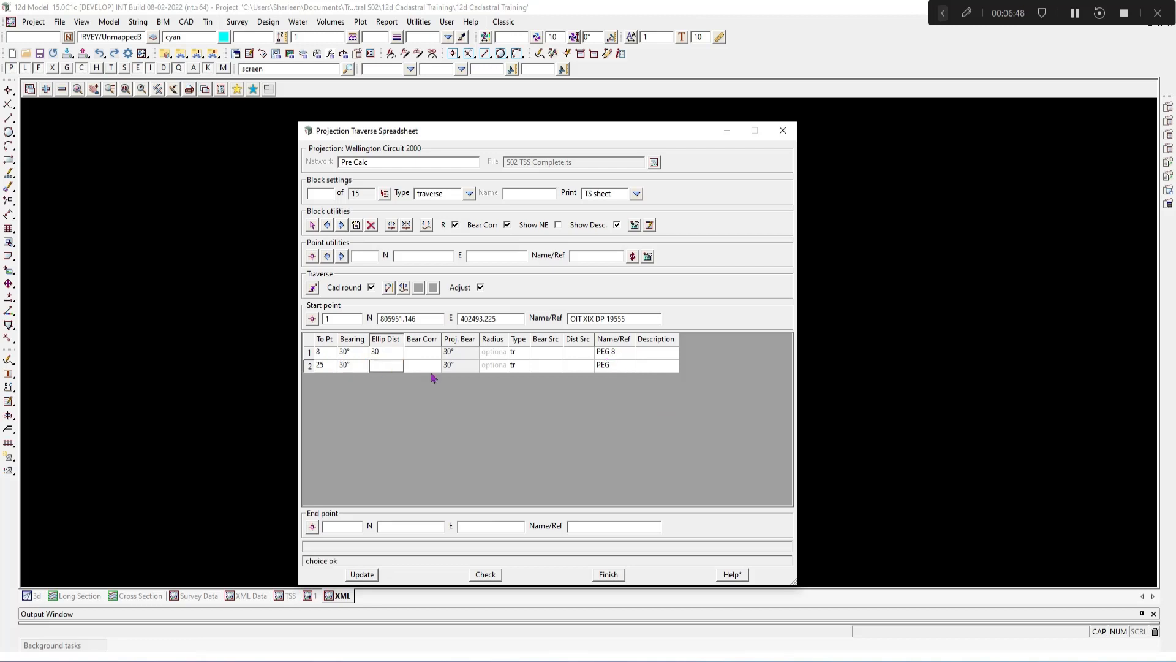
{"action": "type", "text": "40"}
{"action": "key", "text": "Tab"}
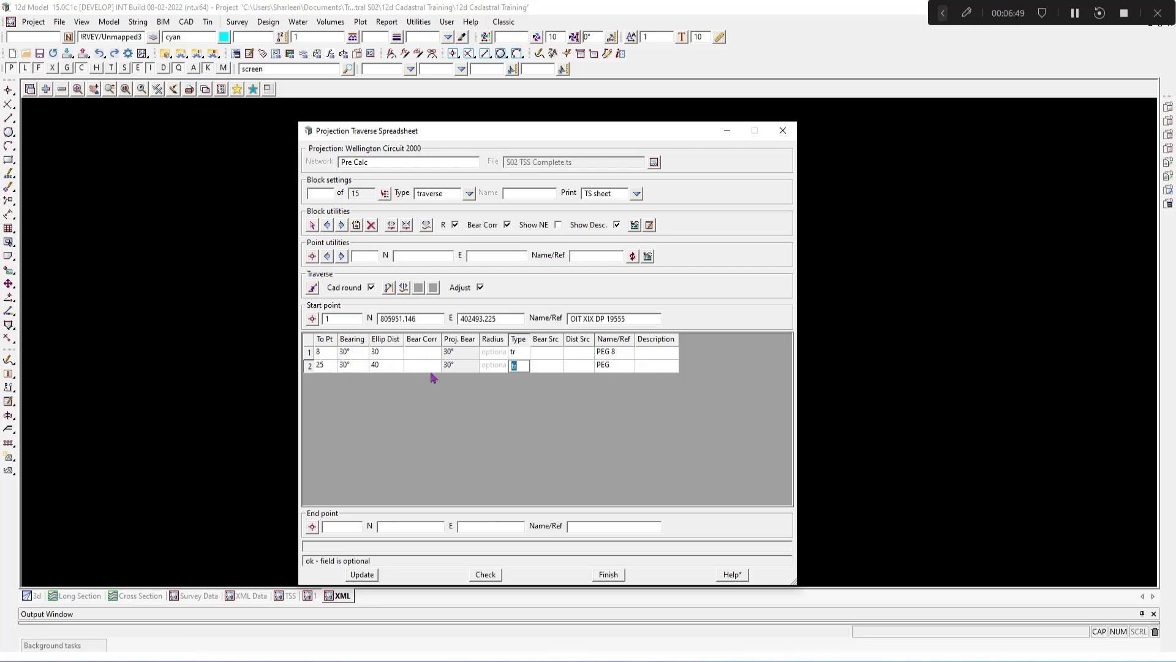
{"action": "left_click", "coordinate": [609, 357]}
{"action": "left_click", "coordinate": [626, 366]}
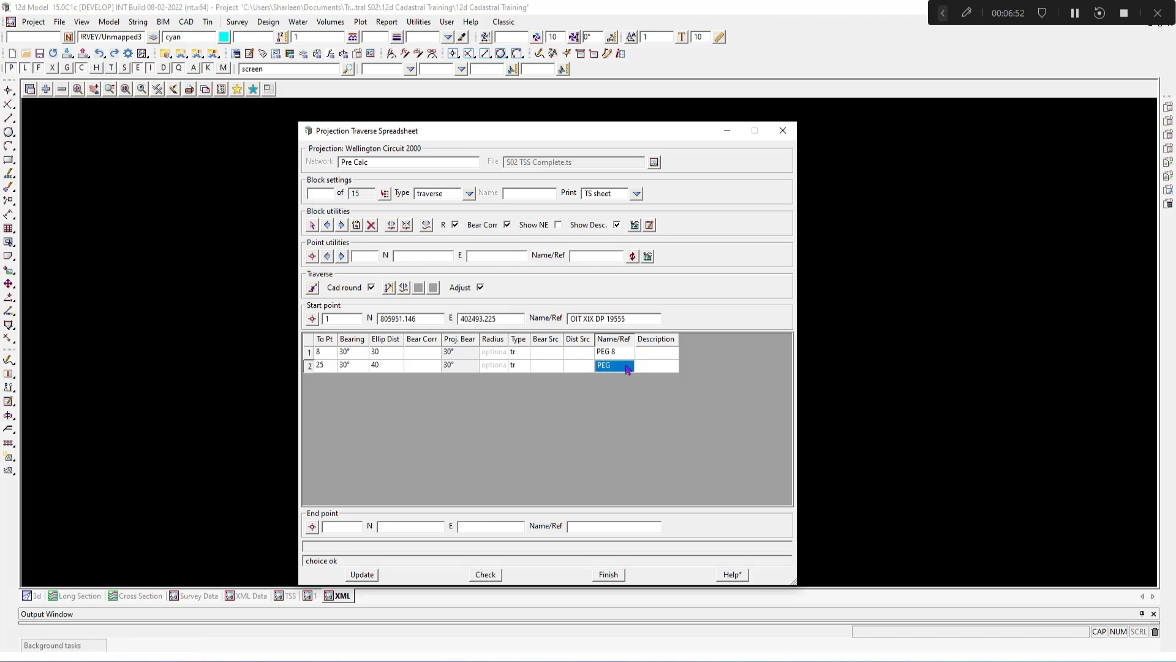
{"action": "type", "text": "IT 25"}
{"action": "key", "text": "Return"}
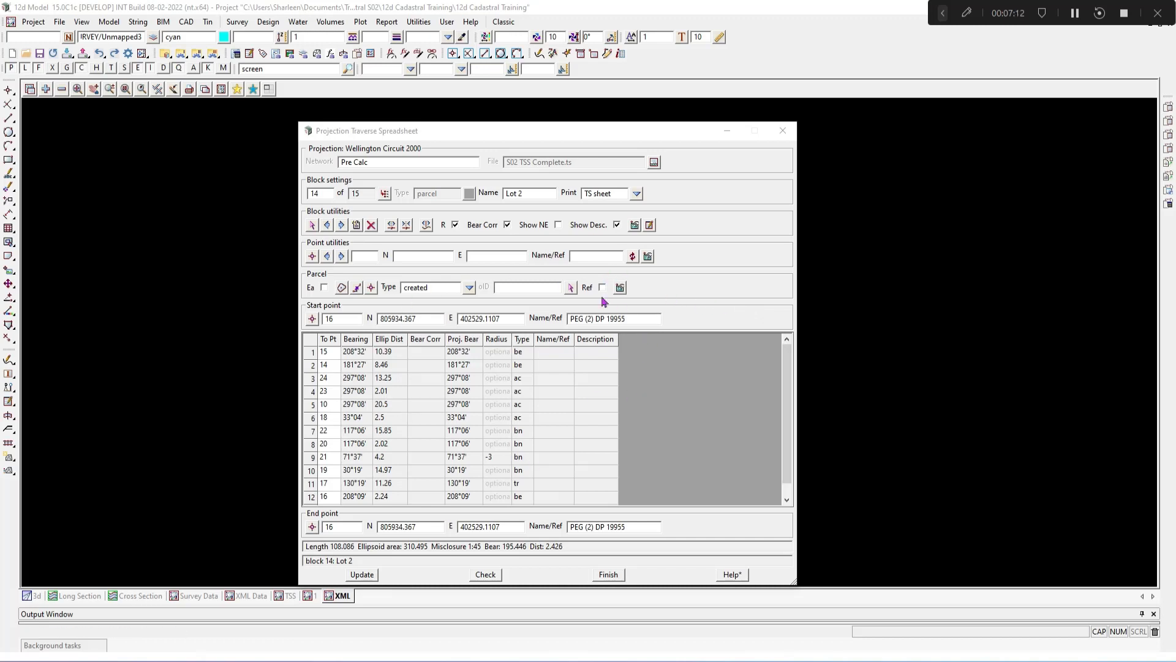
Step: Open the parcel details for block 14 Lot 2 and view the type and boundary class choices without changing them
{"action": "left_click", "coordinate": [621, 291]}
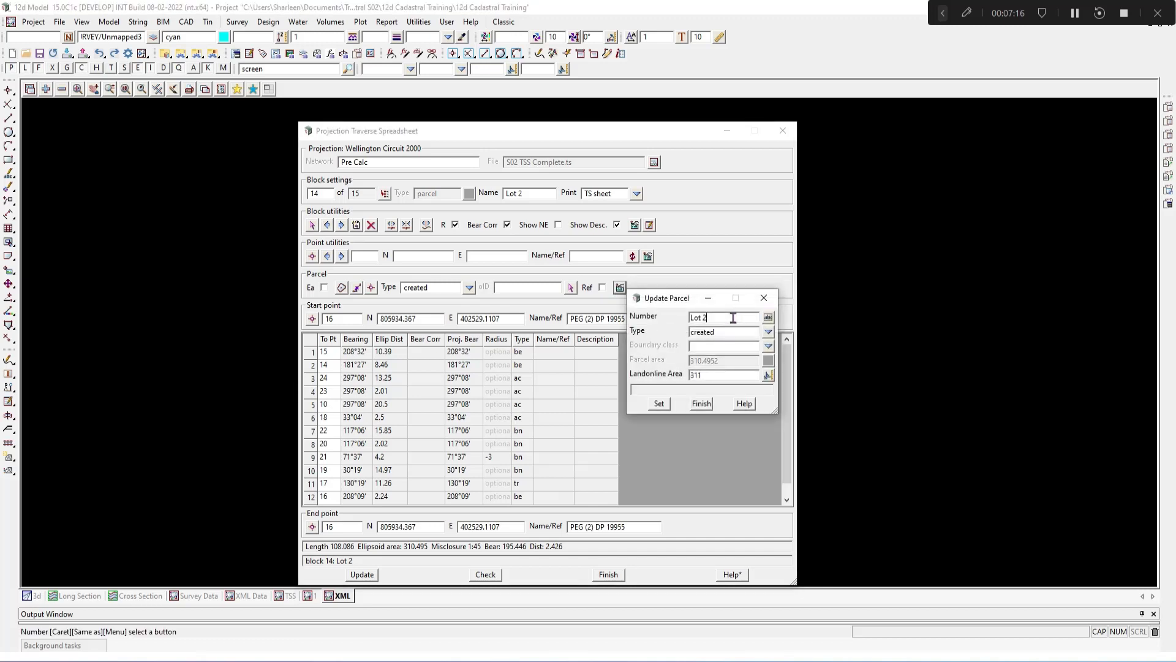
{"action": "left_click", "coordinate": [768, 333]}
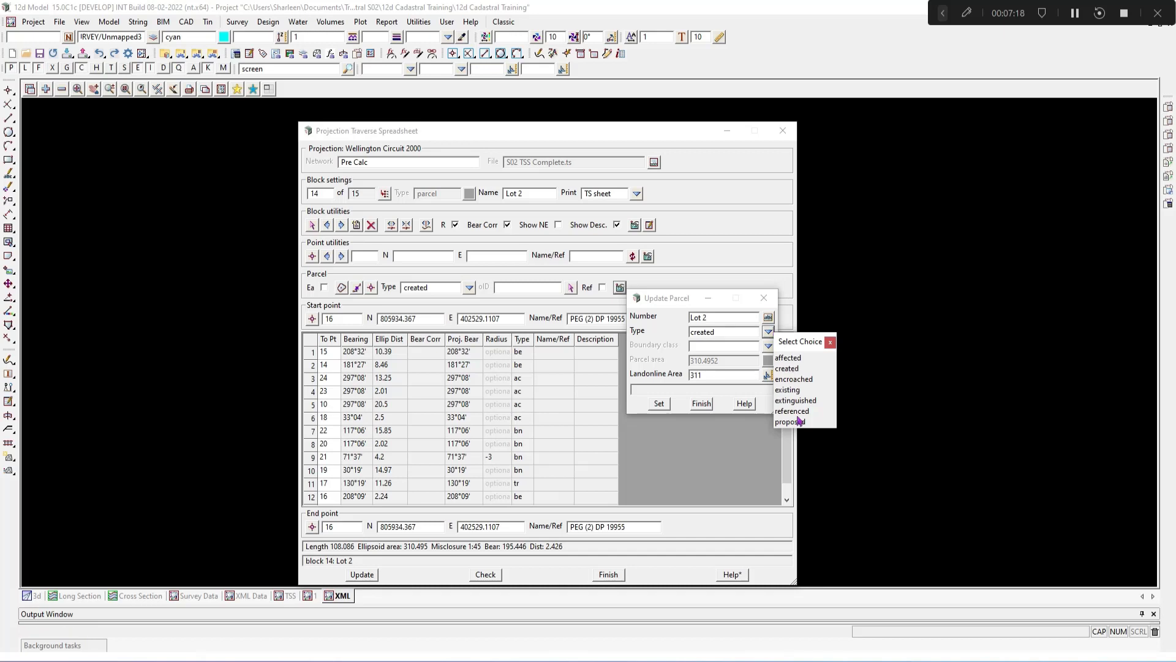
{"action": "left_click", "coordinate": [829, 343]}
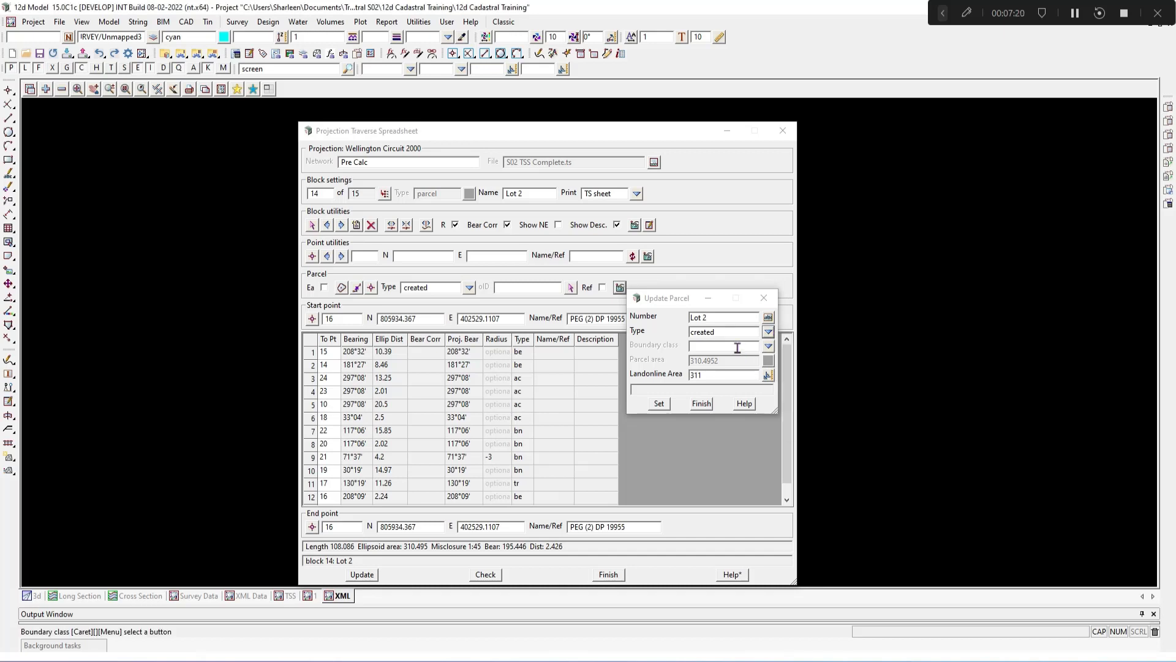
{"action": "left_click", "coordinate": [768, 347]}
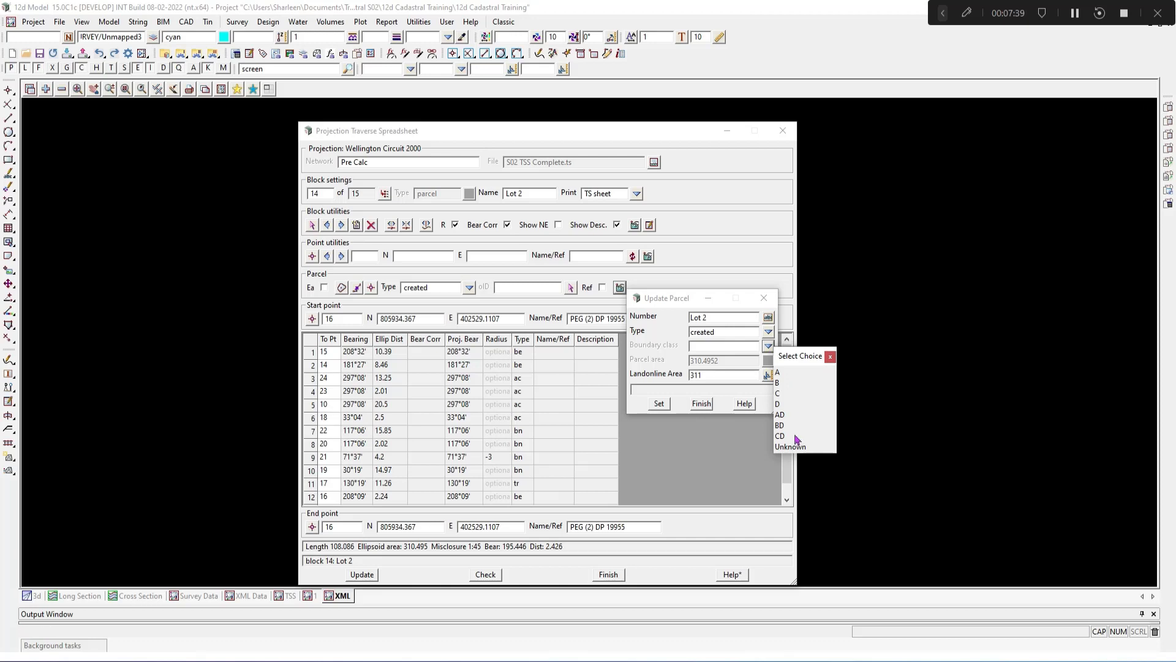
{"action": "left_click", "coordinate": [830, 357]}
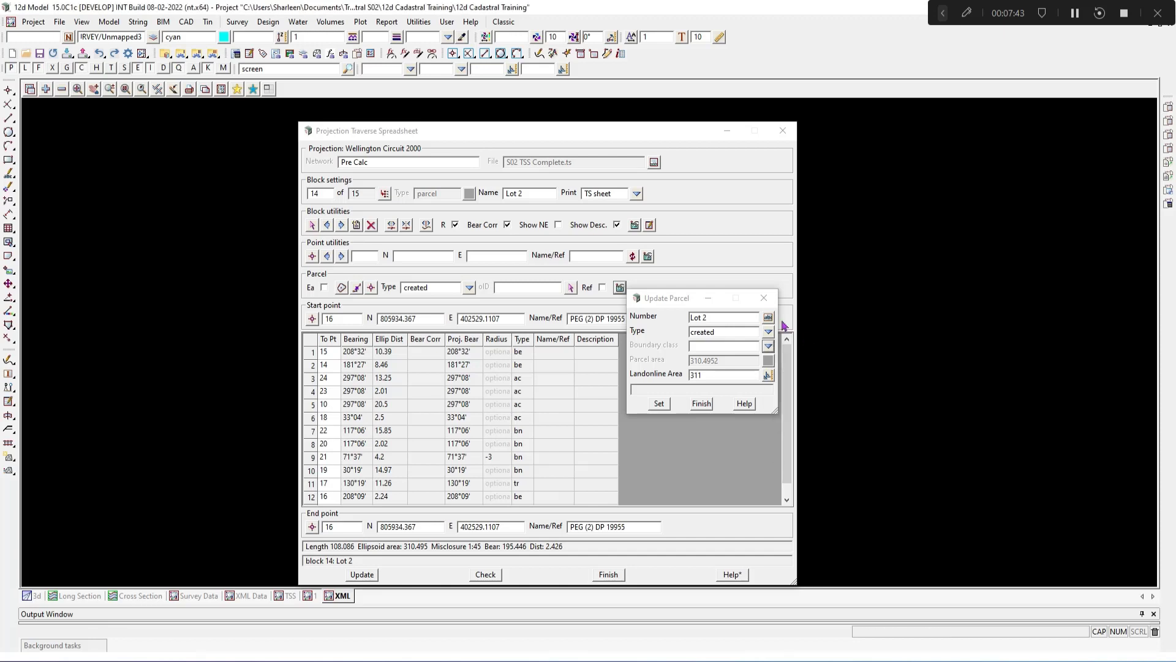